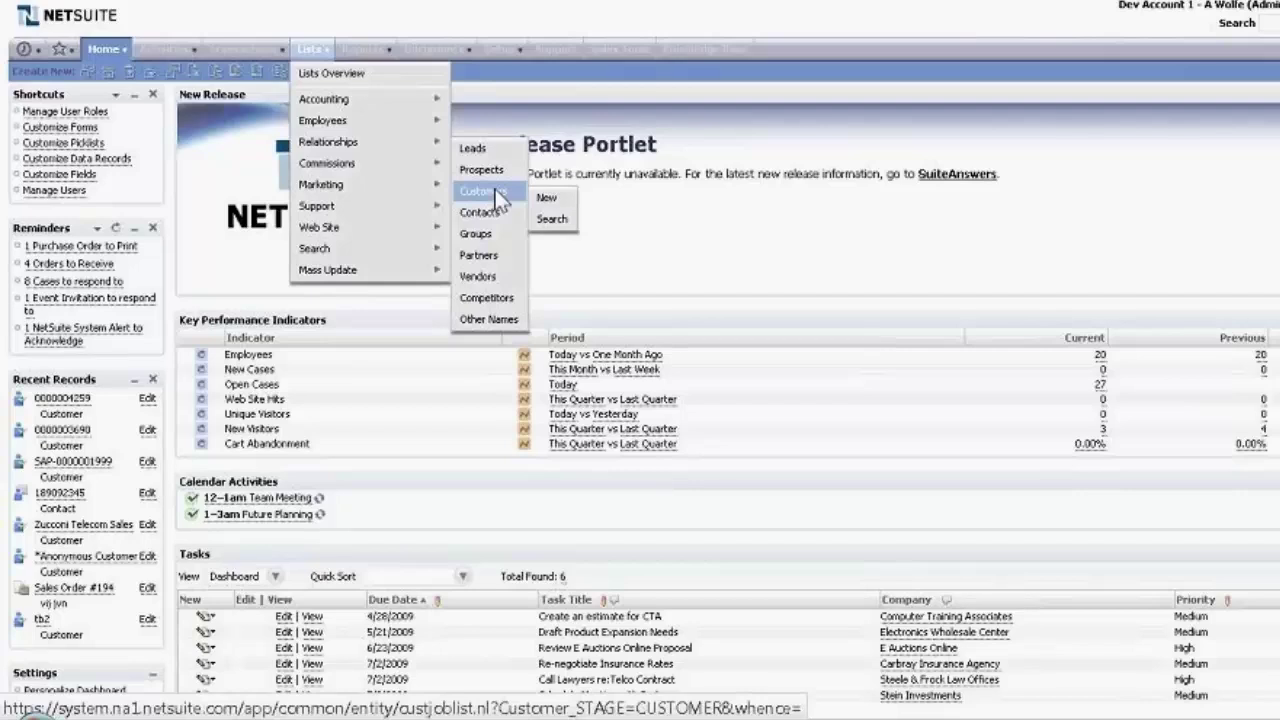
Open the NetSuite customers list, then switch to the SAP Data Browser entries of table KNA1
left_click(495, 191)
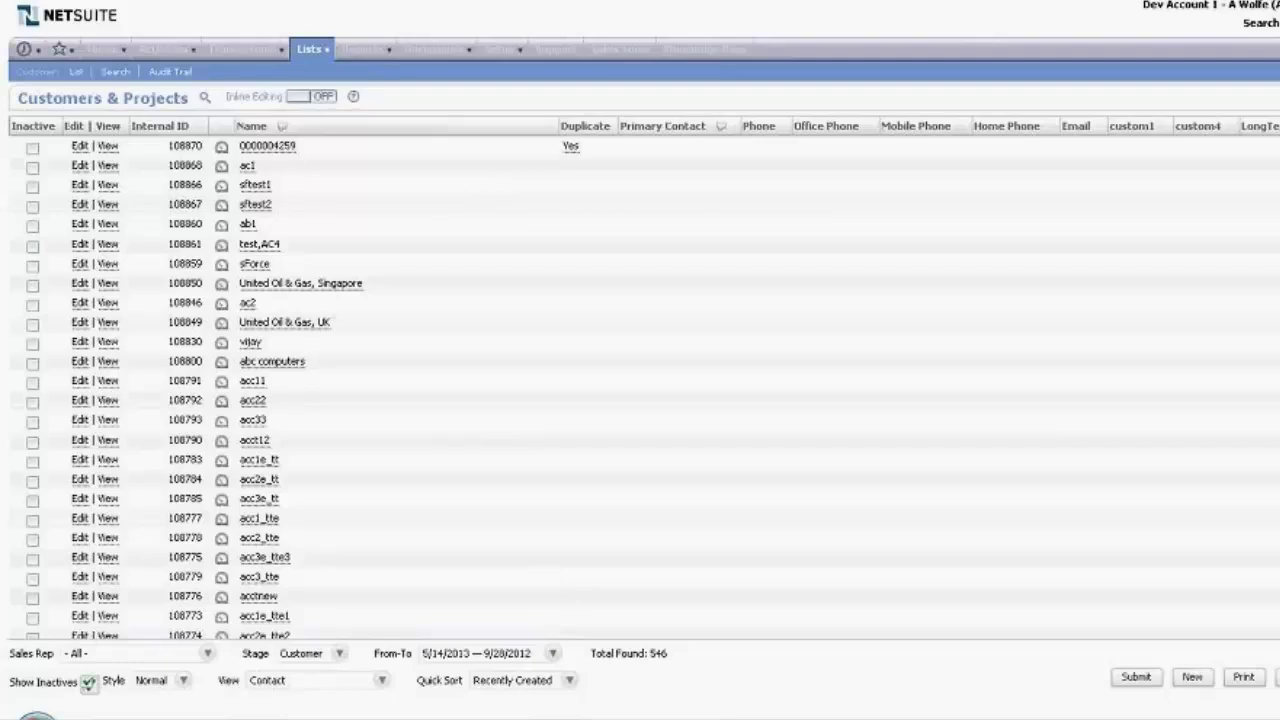
mouse_move(555, 719)
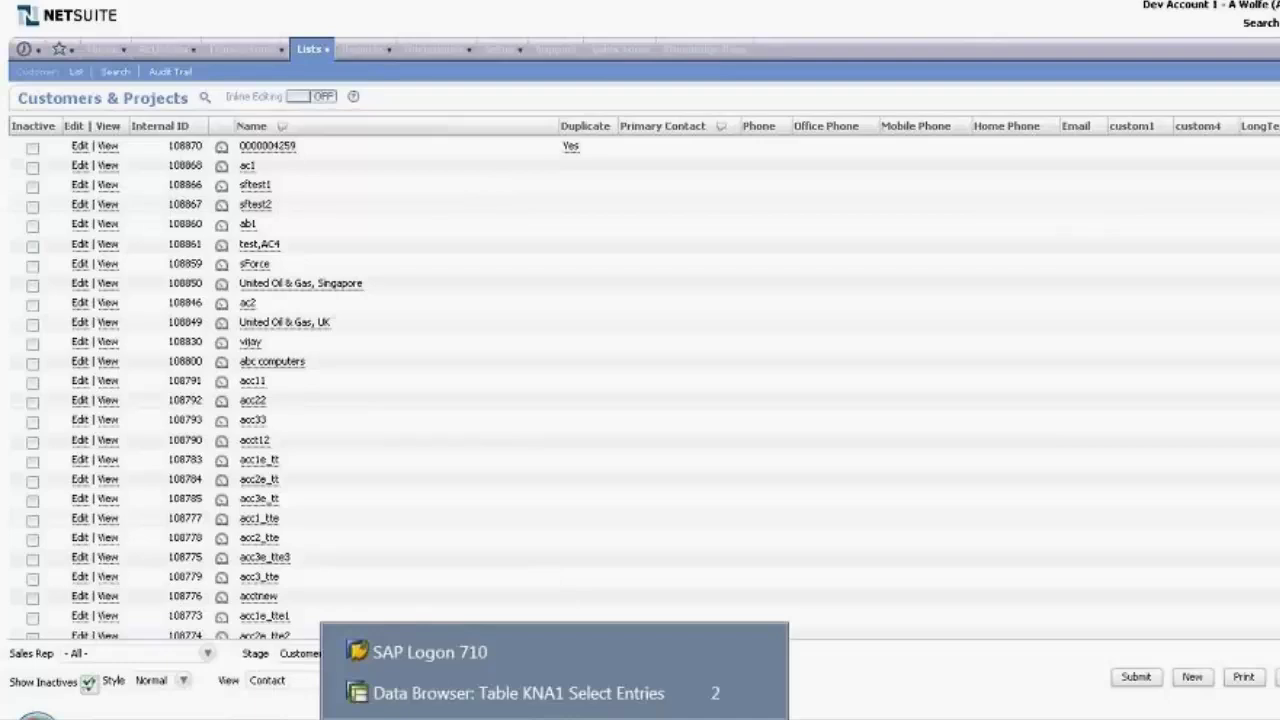
left_click(540, 694)
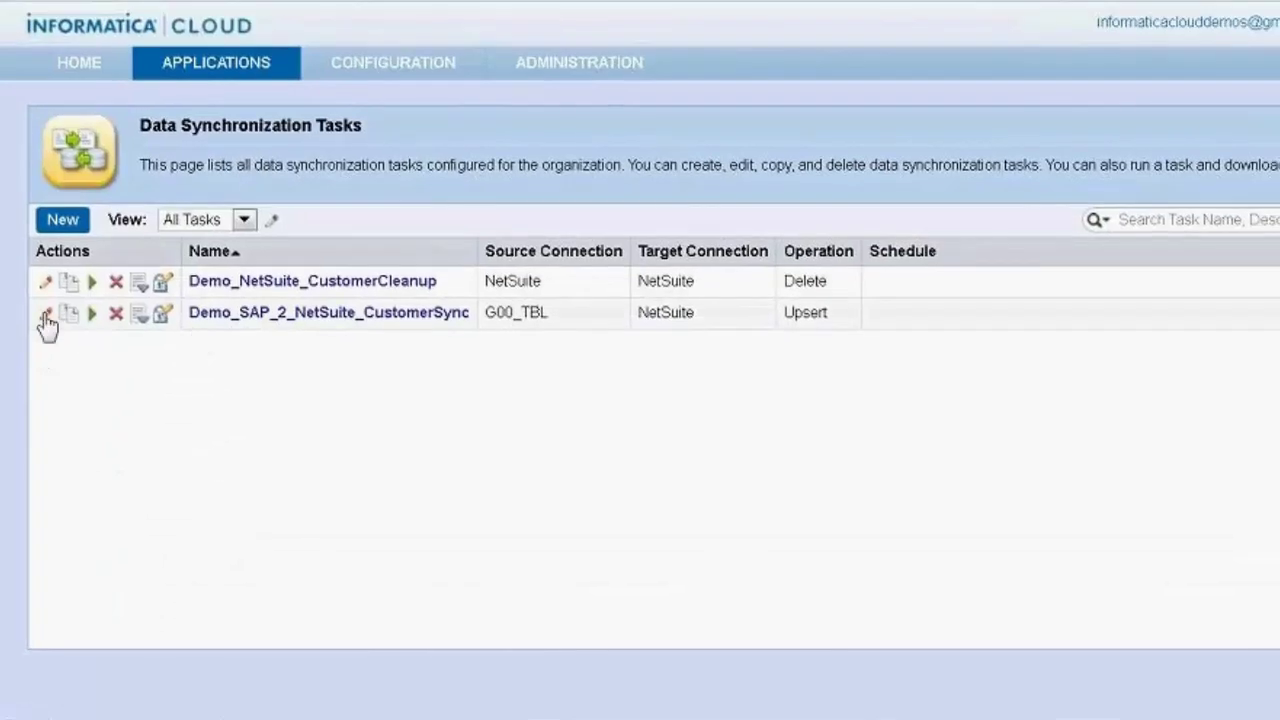
Open the Demo_SAP_2_NetSuite_CustomerSync task in Informatica Cloud for editing and view the available task operations
left_click(45, 315)
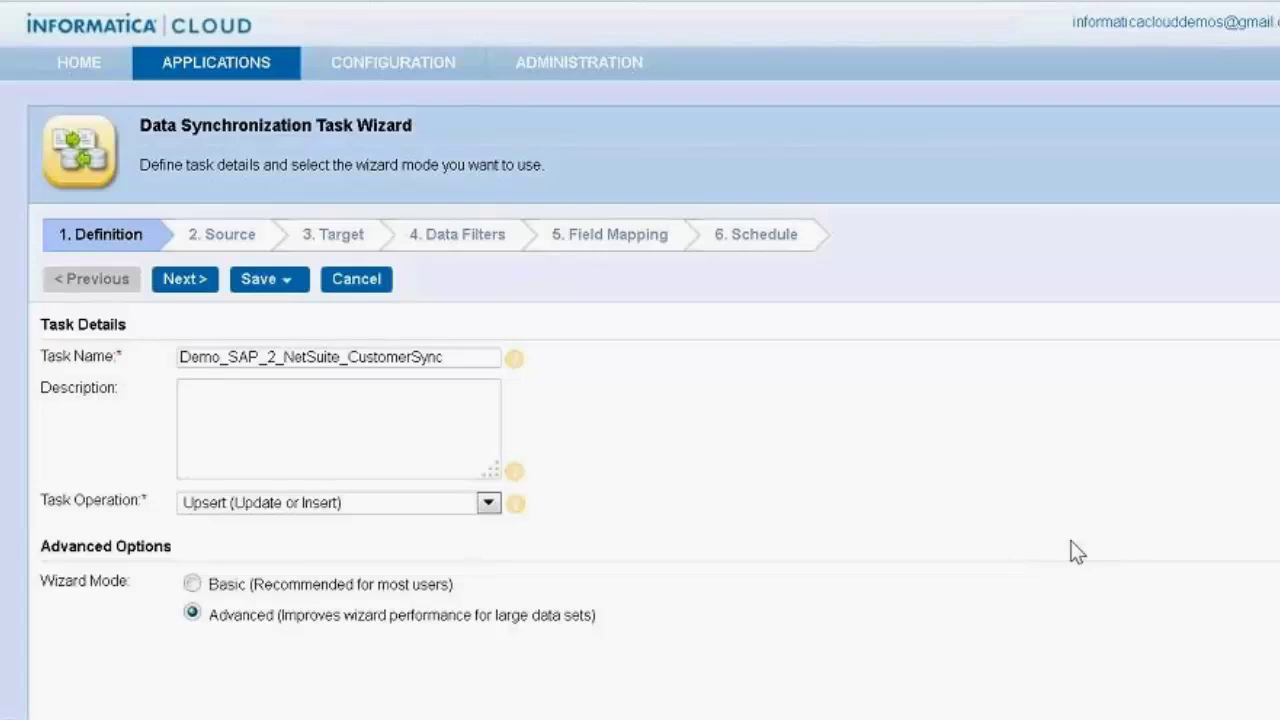
left_click(489, 505)
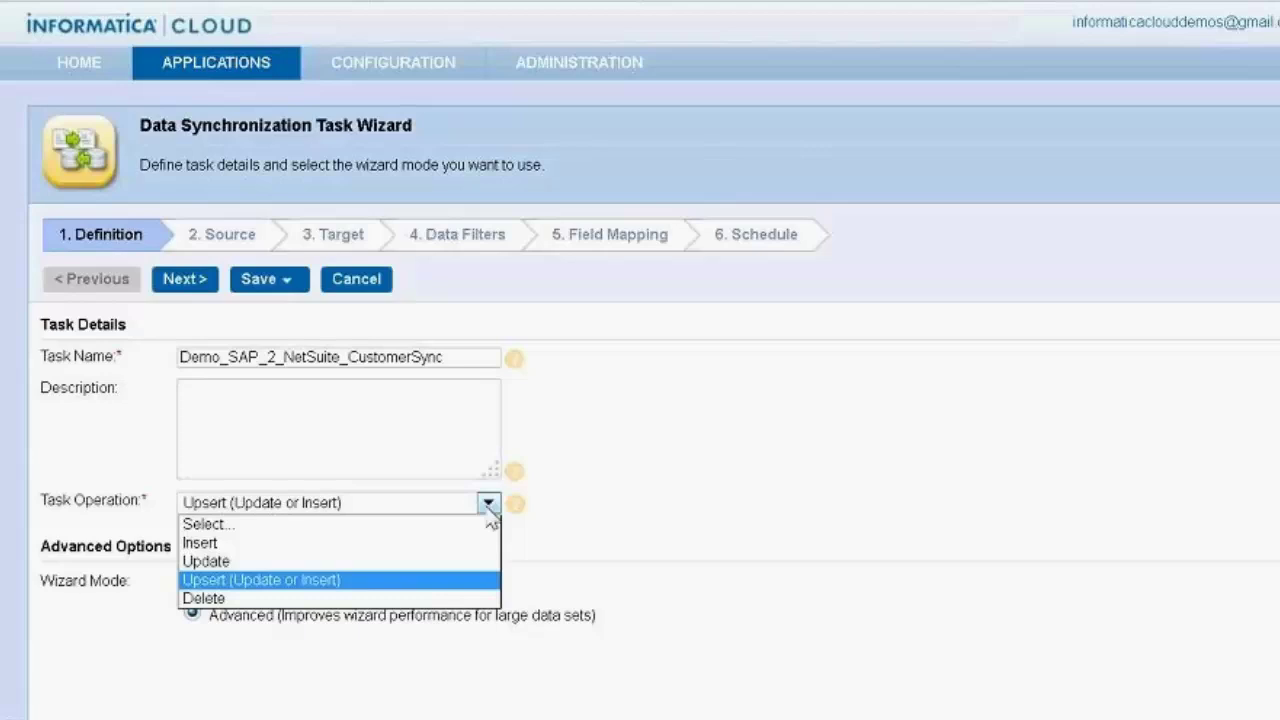
left_click(489, 505)
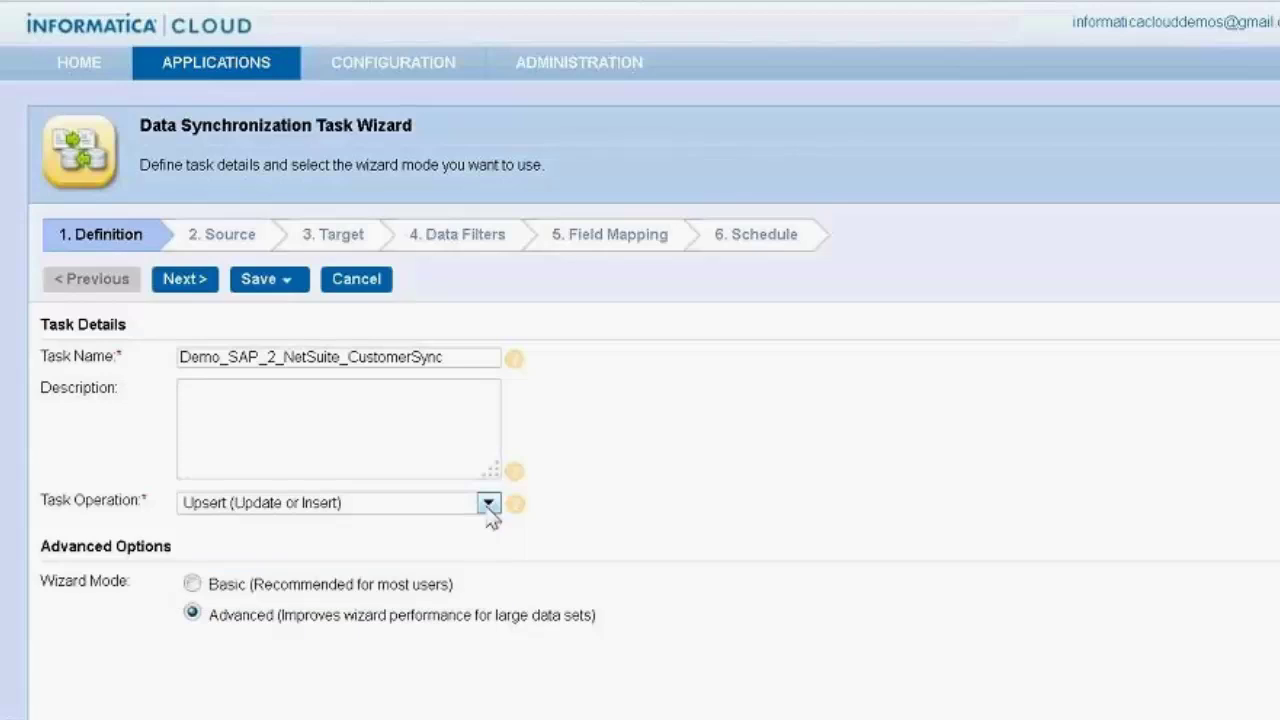
Choose the Basic wizard mode and continue to the task's source settings
left_click(191, 585)
left_click(196, 284)
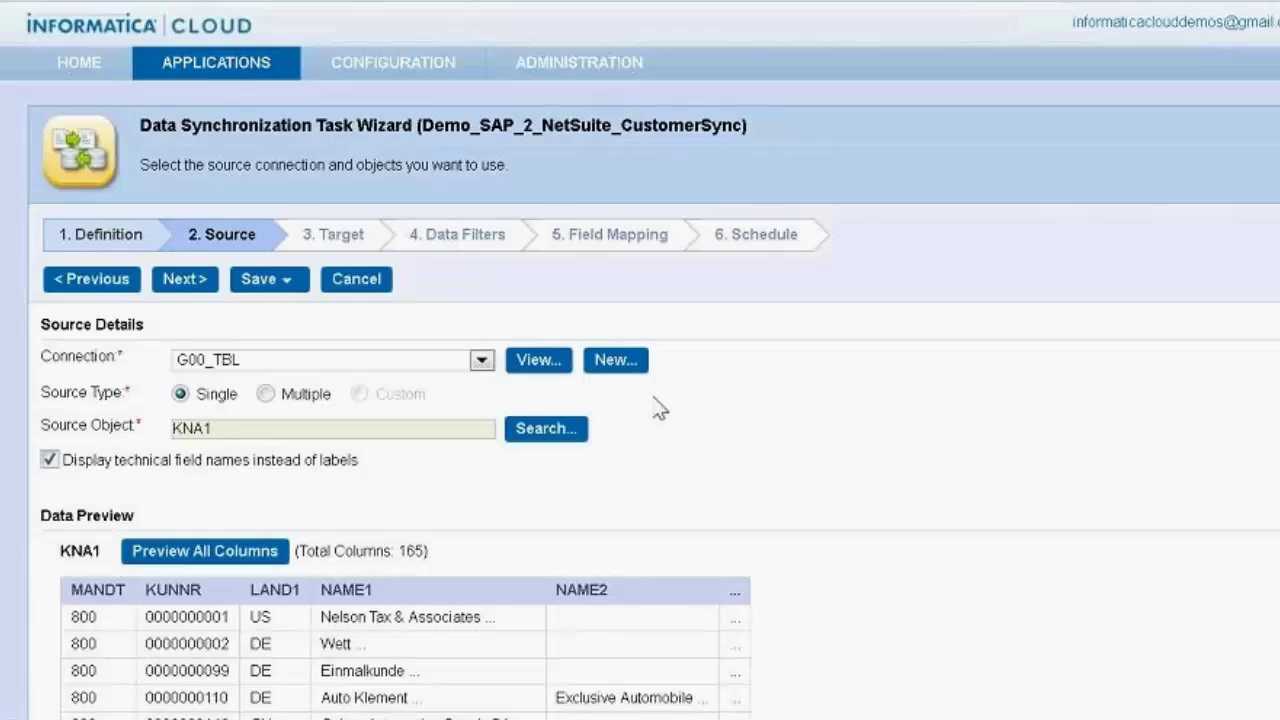
Examine the connection types offered for a new source connection without creating one
left_click(612, 360)
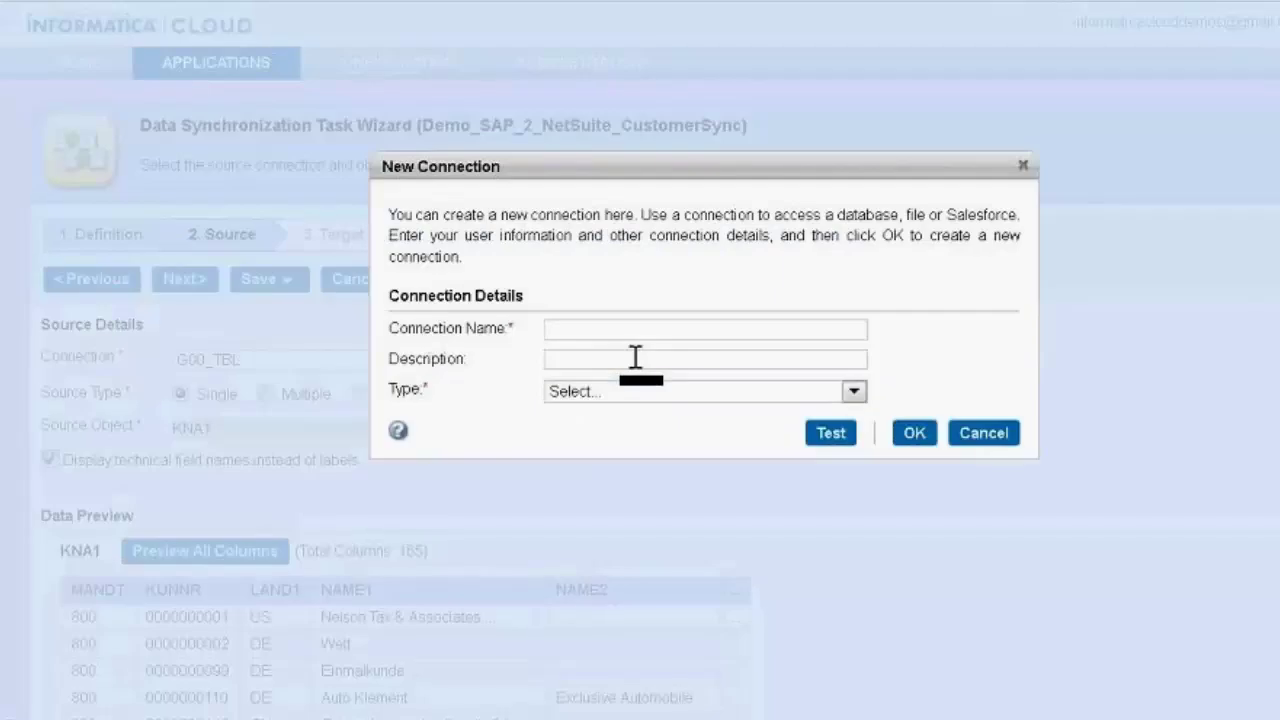
left_click(760, 327)
left_click(854, 392)
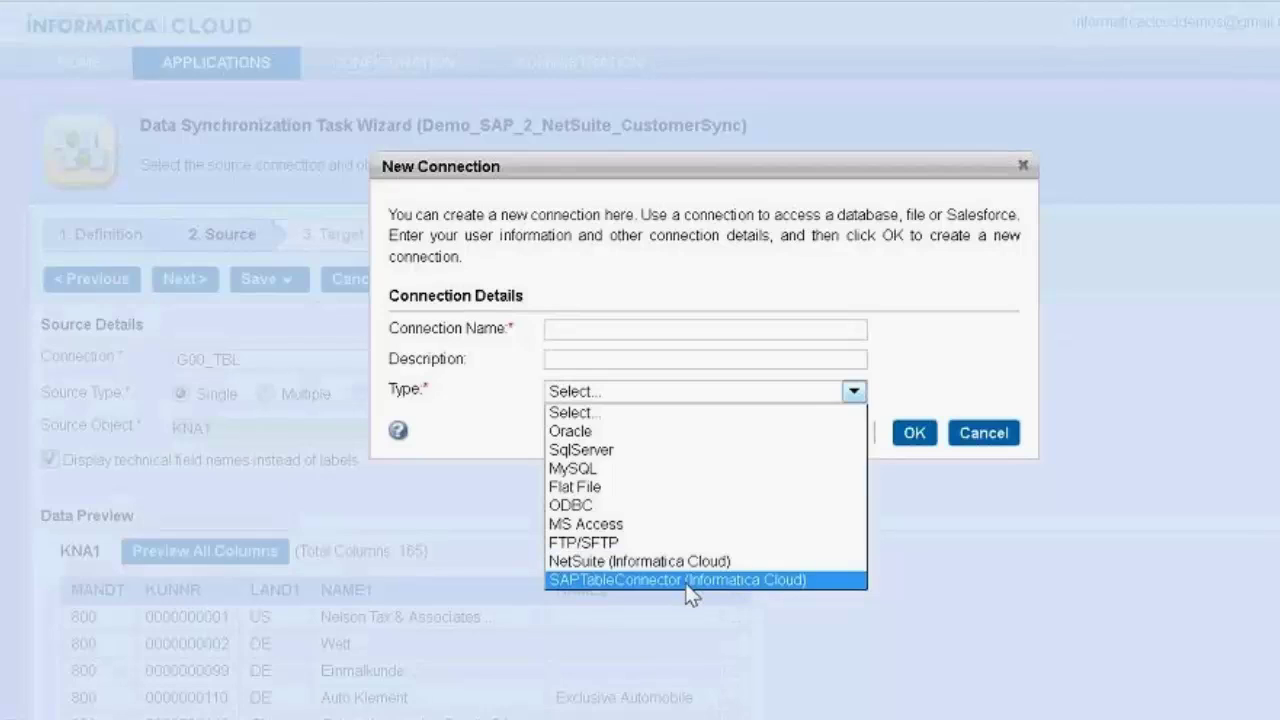
left_click(934, 354)
left_click(984, 434)
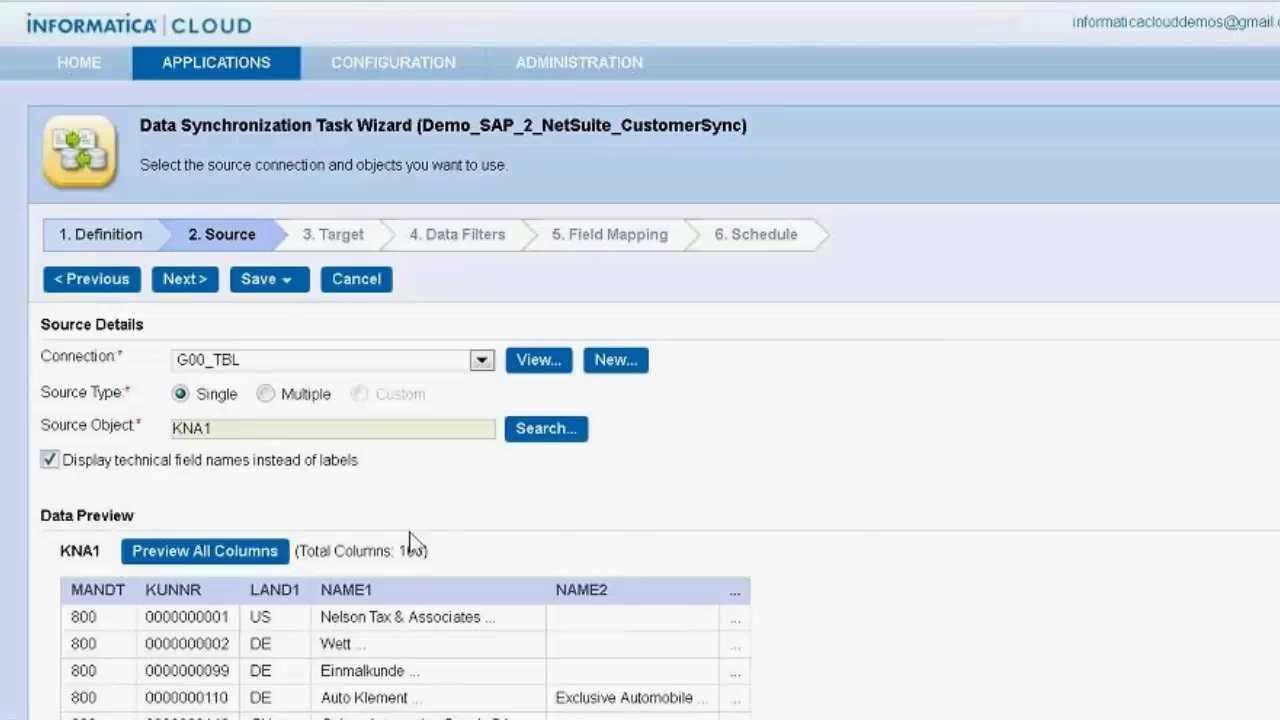
Browse the source objects available in G00_TBL, keep KNA1 as the source and continue to the target settings
scroll(640, 400, "down", 2)
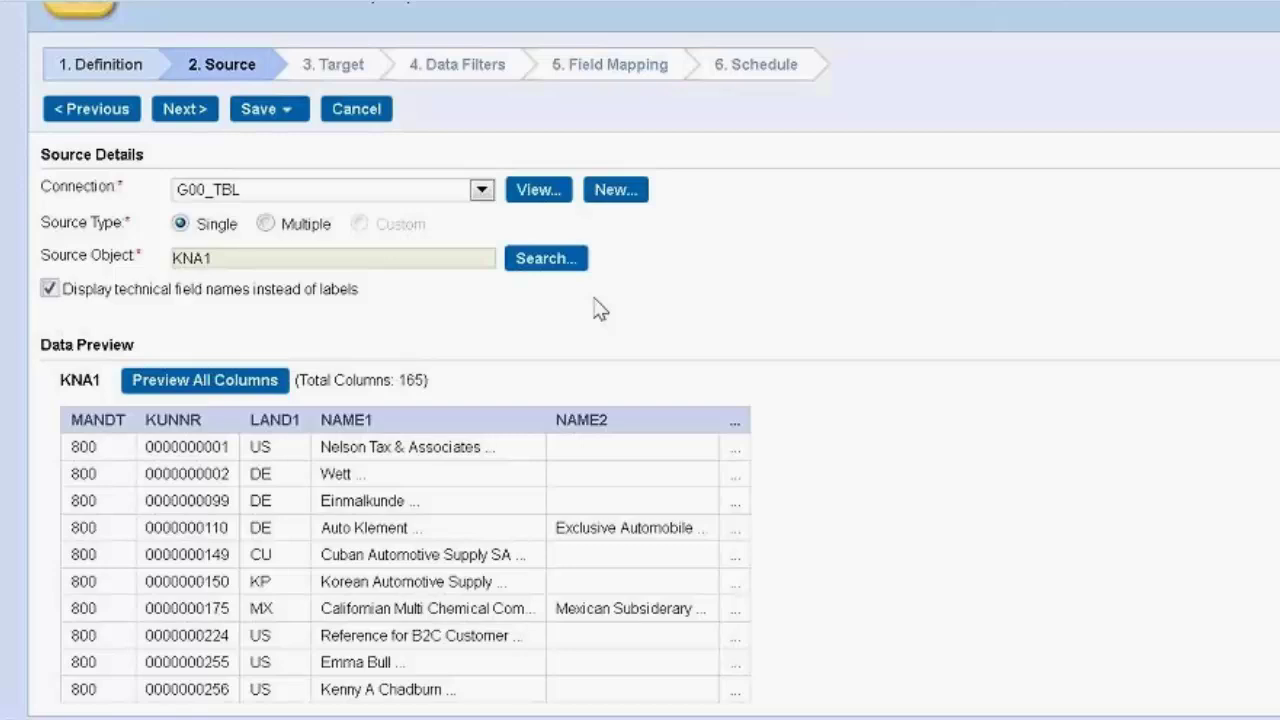
left_click(545, 259)
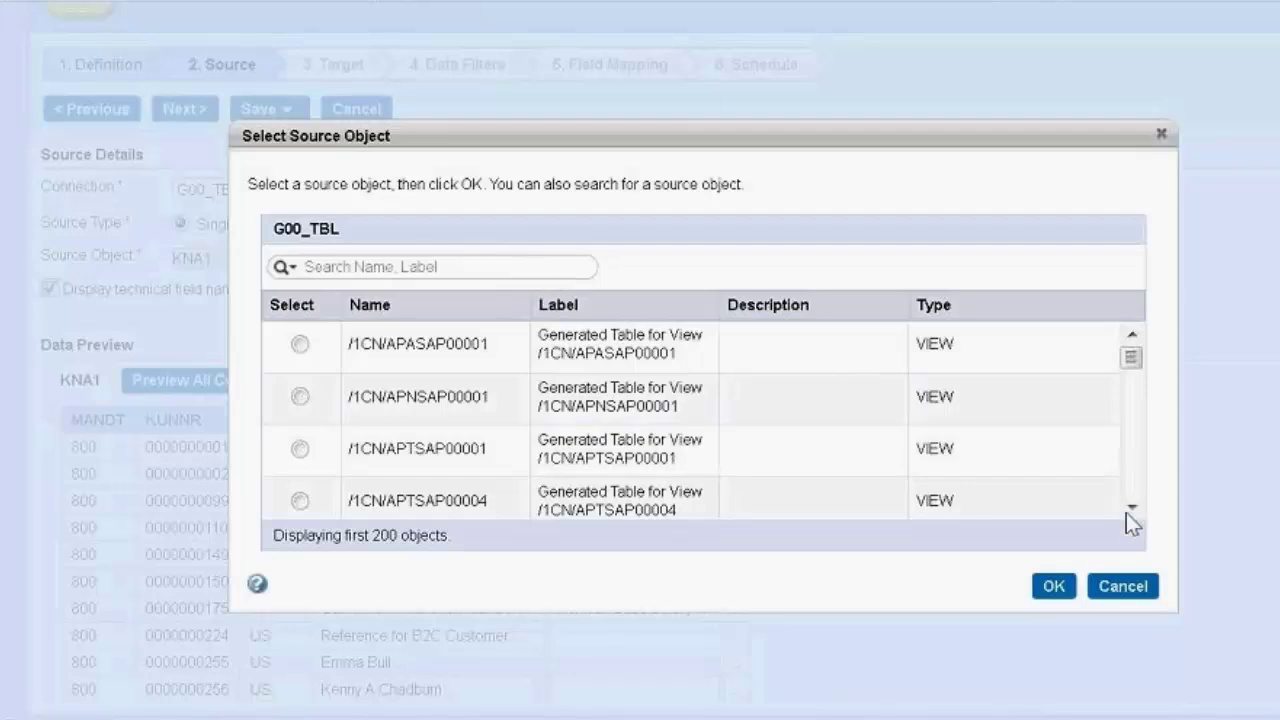
left_click(1123, 587)
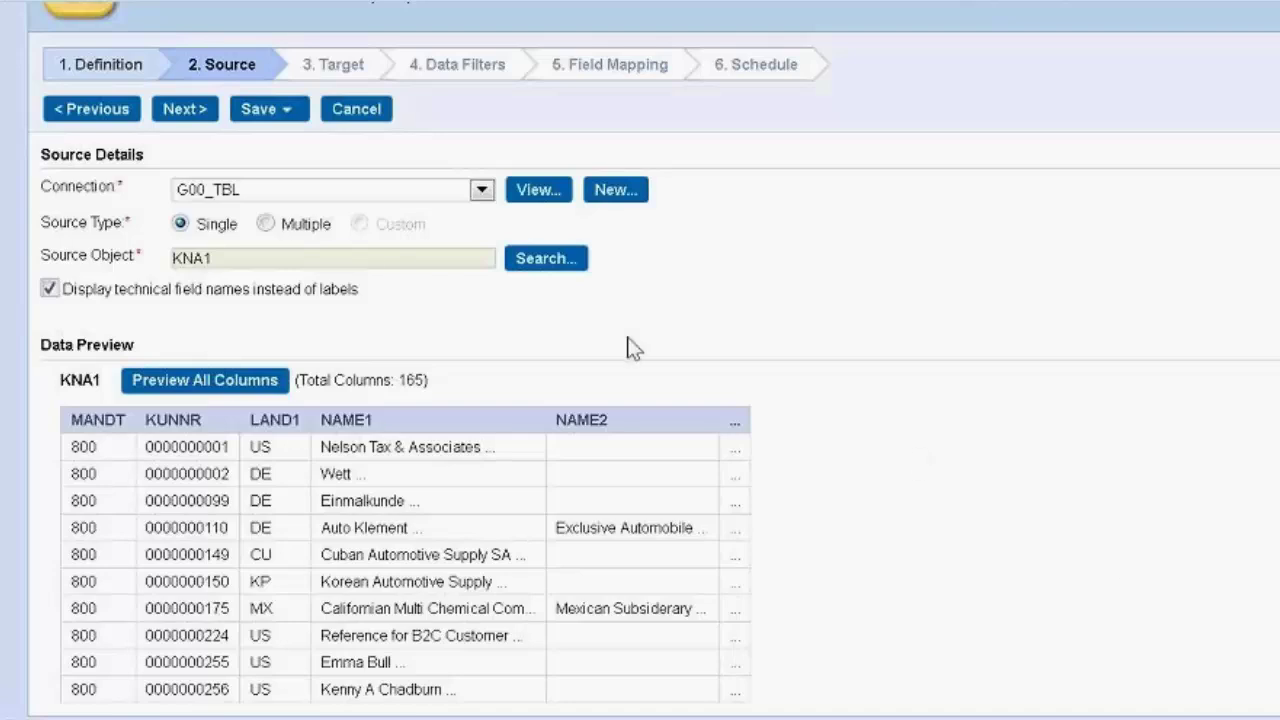
left_click(190, 110)
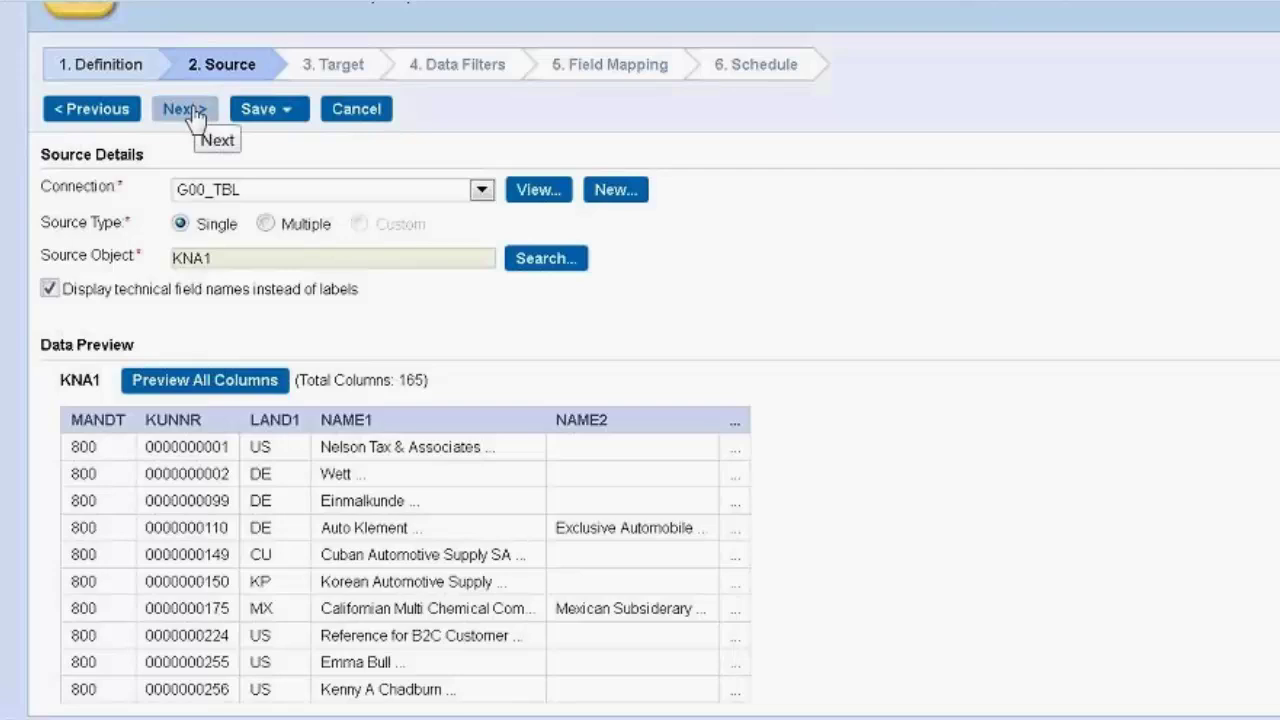
left_click(192, 113)
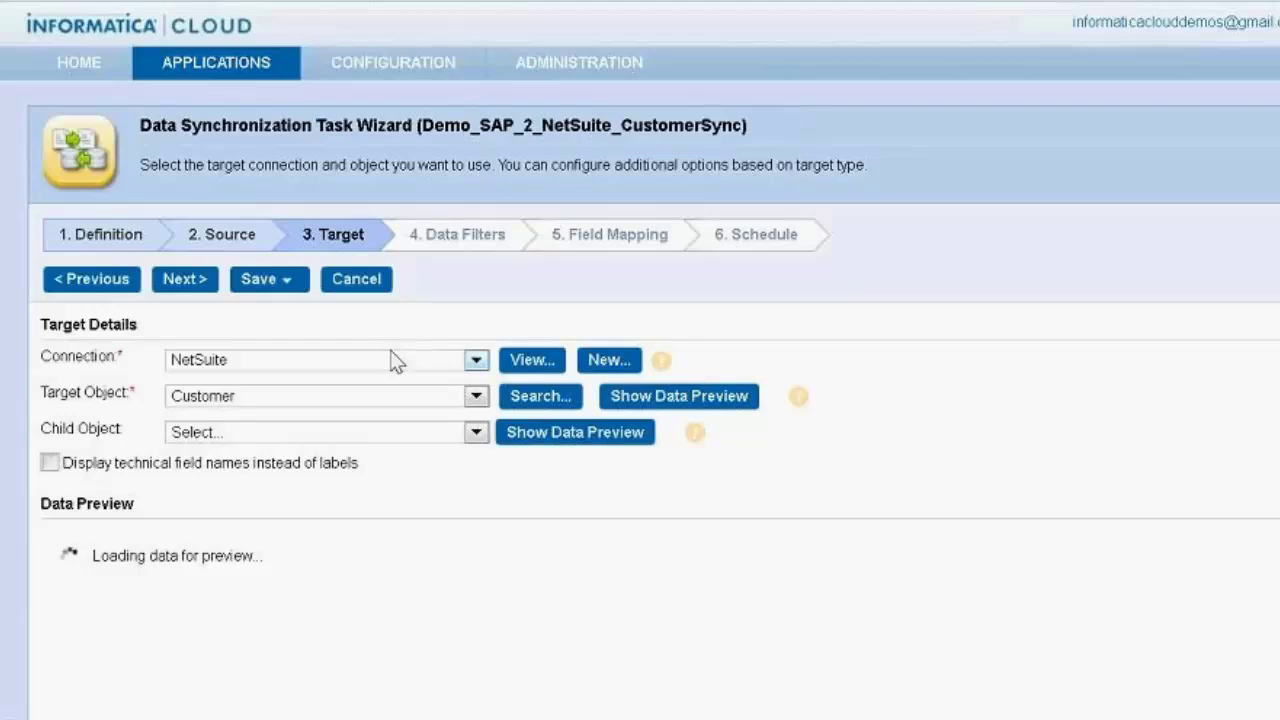
Review the properties required for a new NetSuite (Informatica Cloud) target connection without creating it
left_click(608, 361)
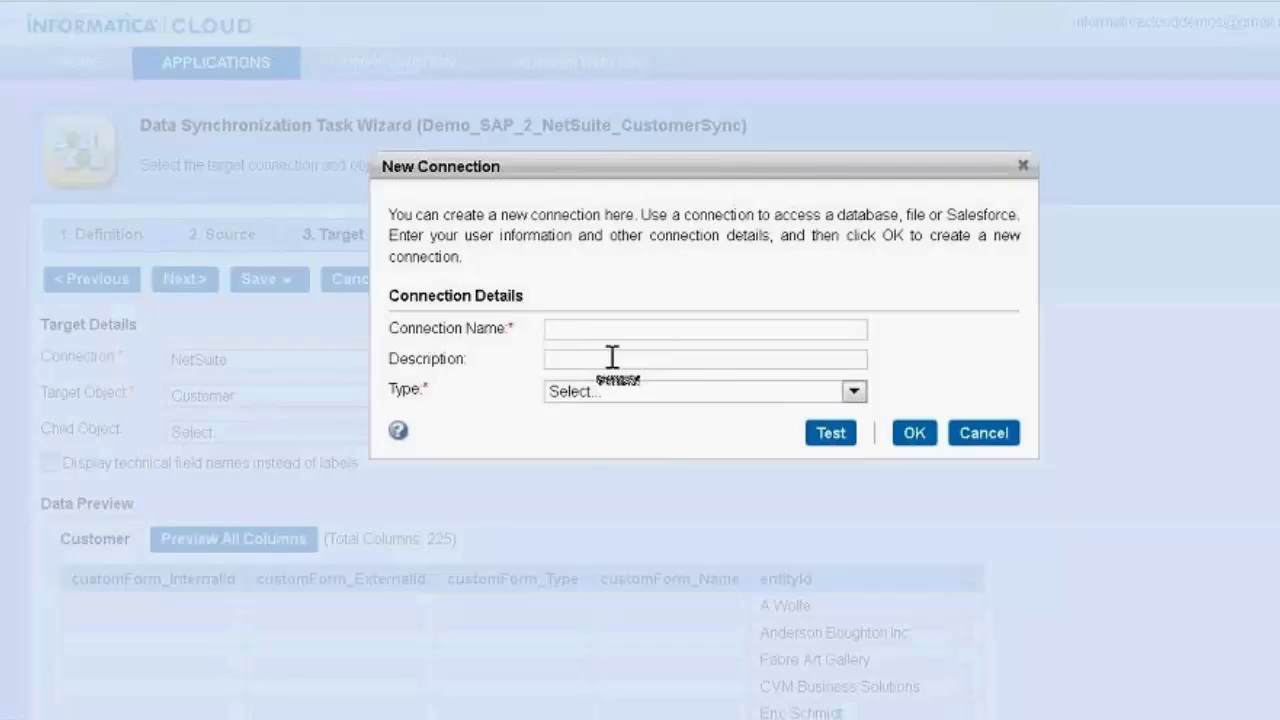
left_click(854, 392)
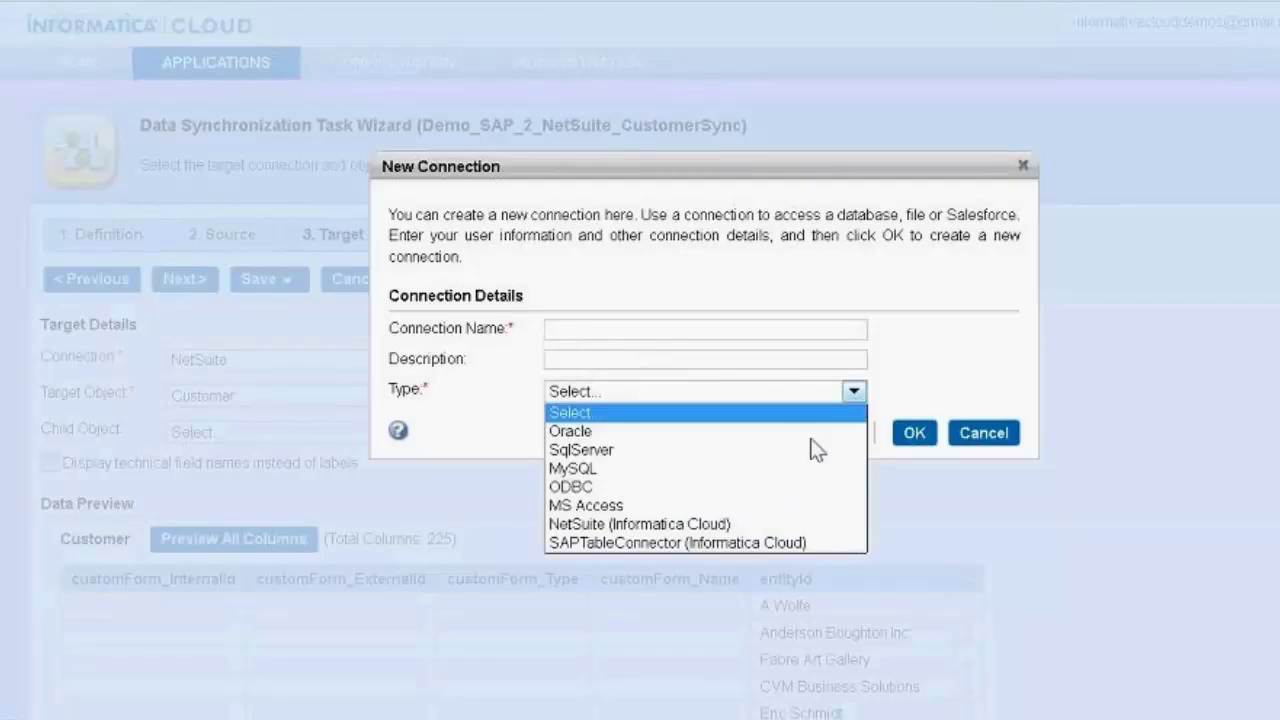
left_click(749, 524)
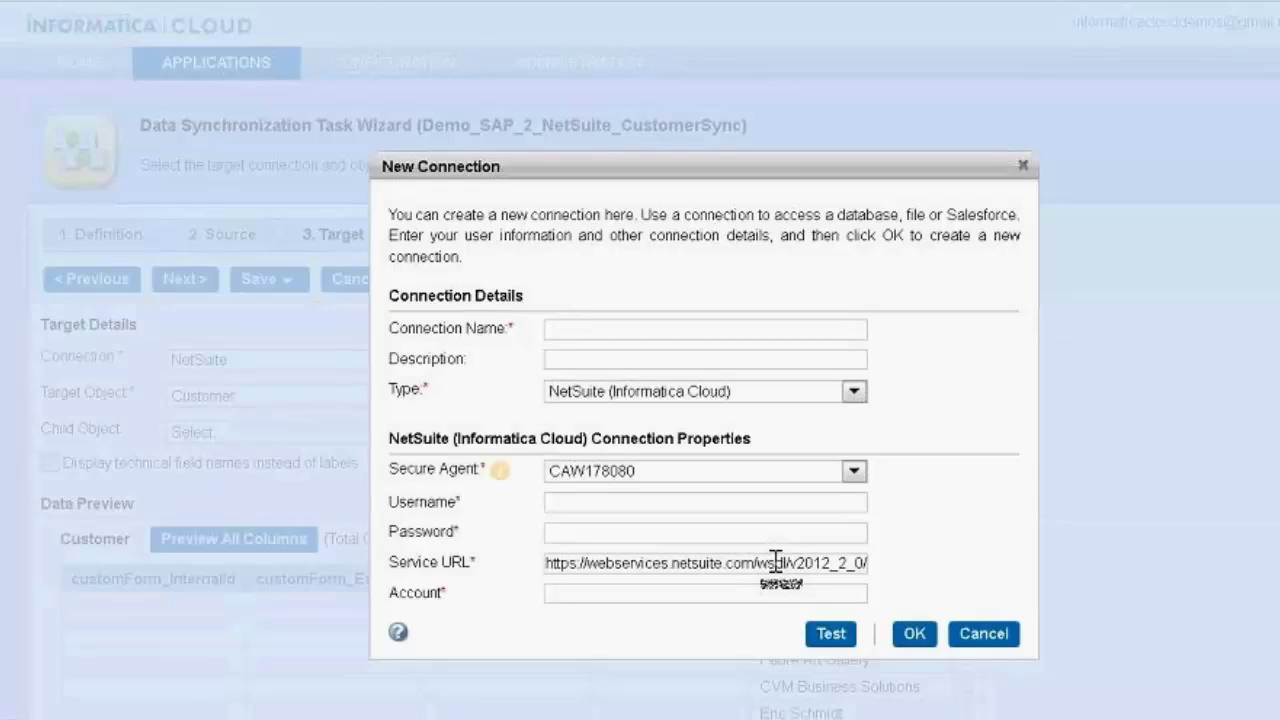
left_click(978, 634)
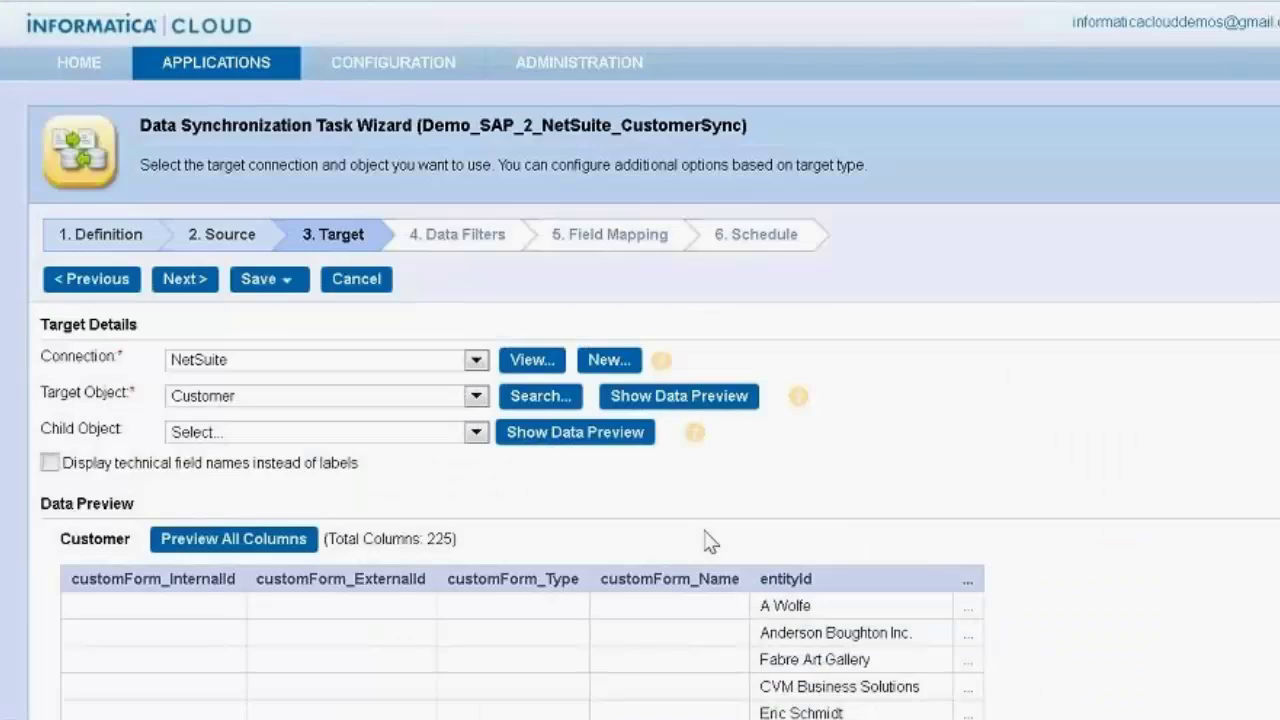
Look through the available target and child objects, keep Customer as the target and continue to the data filters
left_click(477, 396)
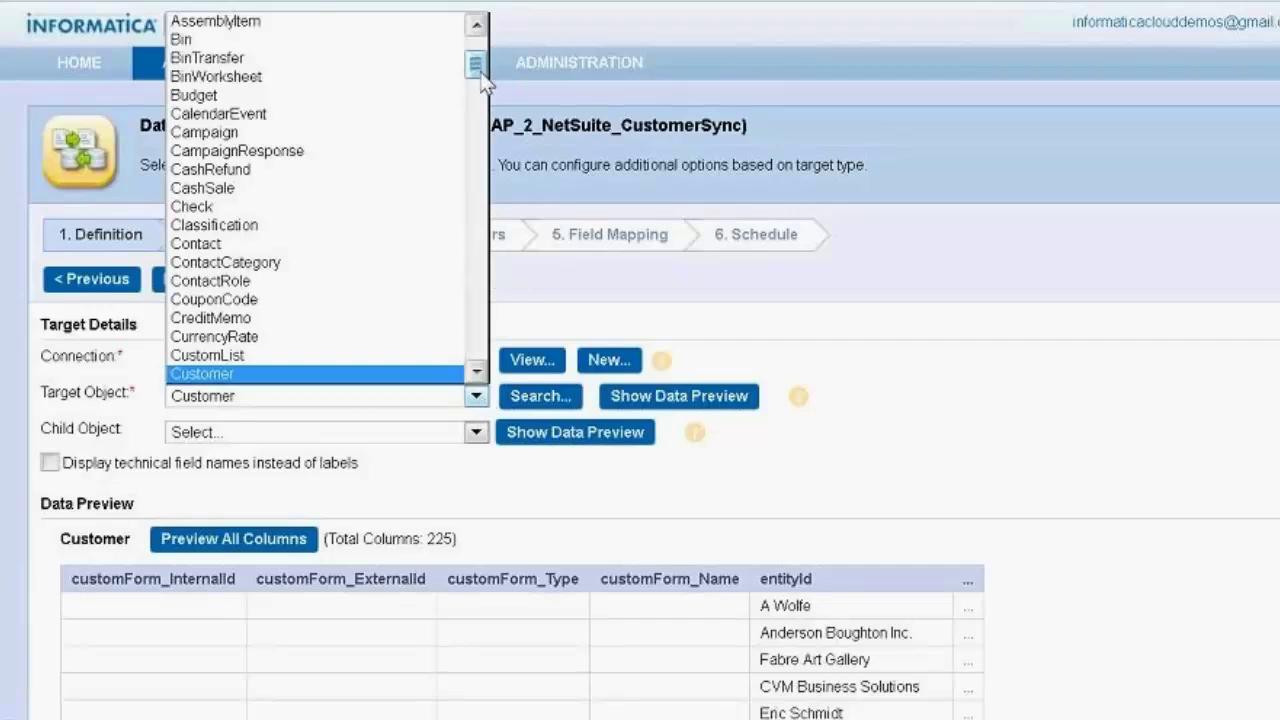
left_click_drag(482, 78, 479, 141)
left_click(840, 340)
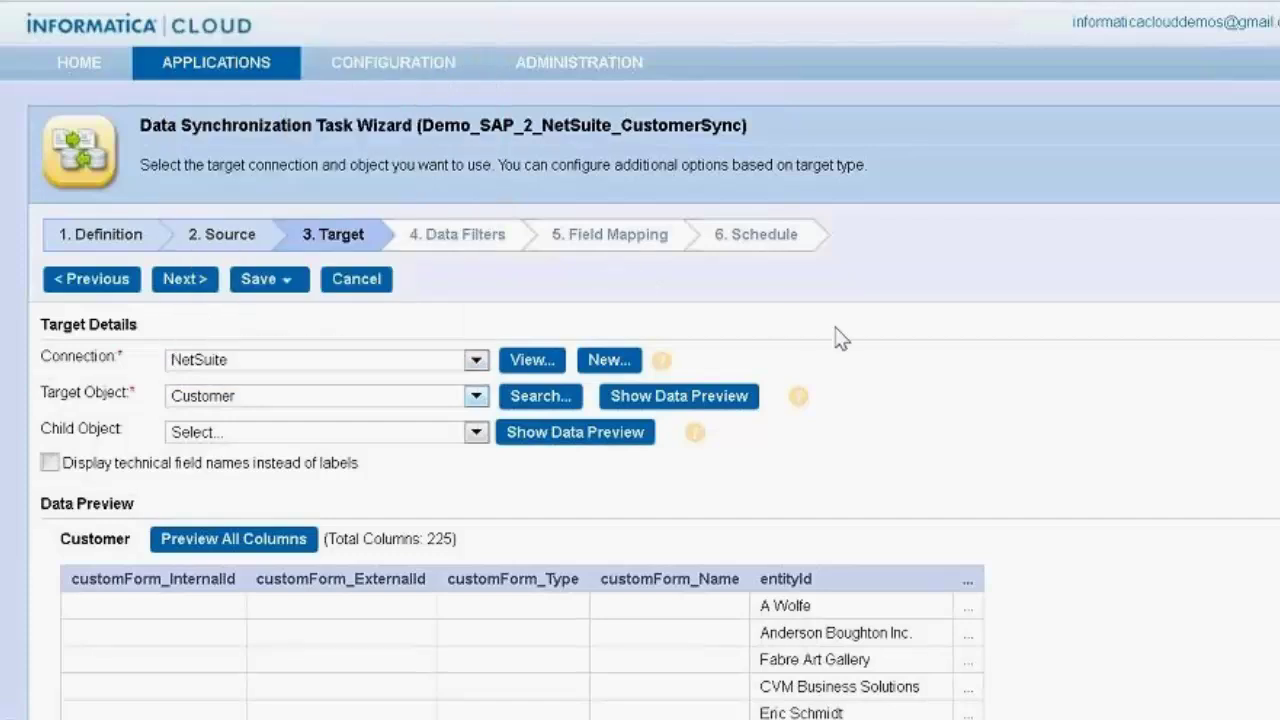
left_click(477, 434)
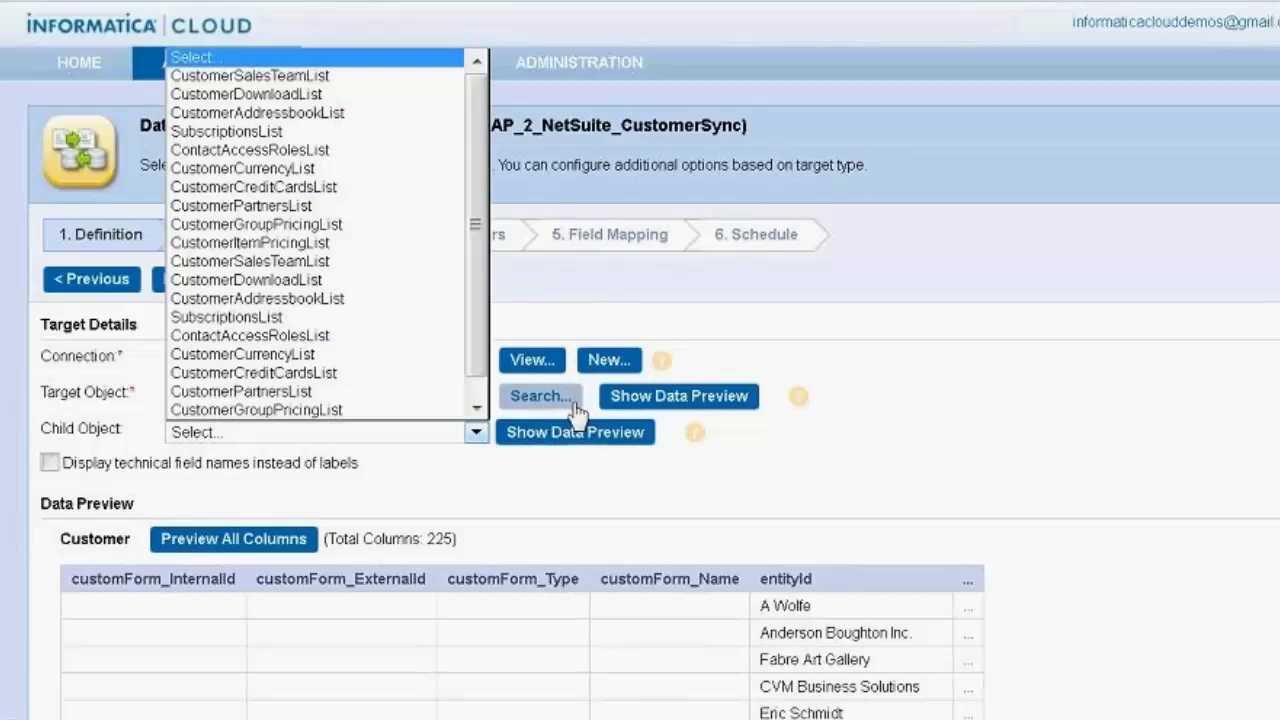
left_click(815, 358)
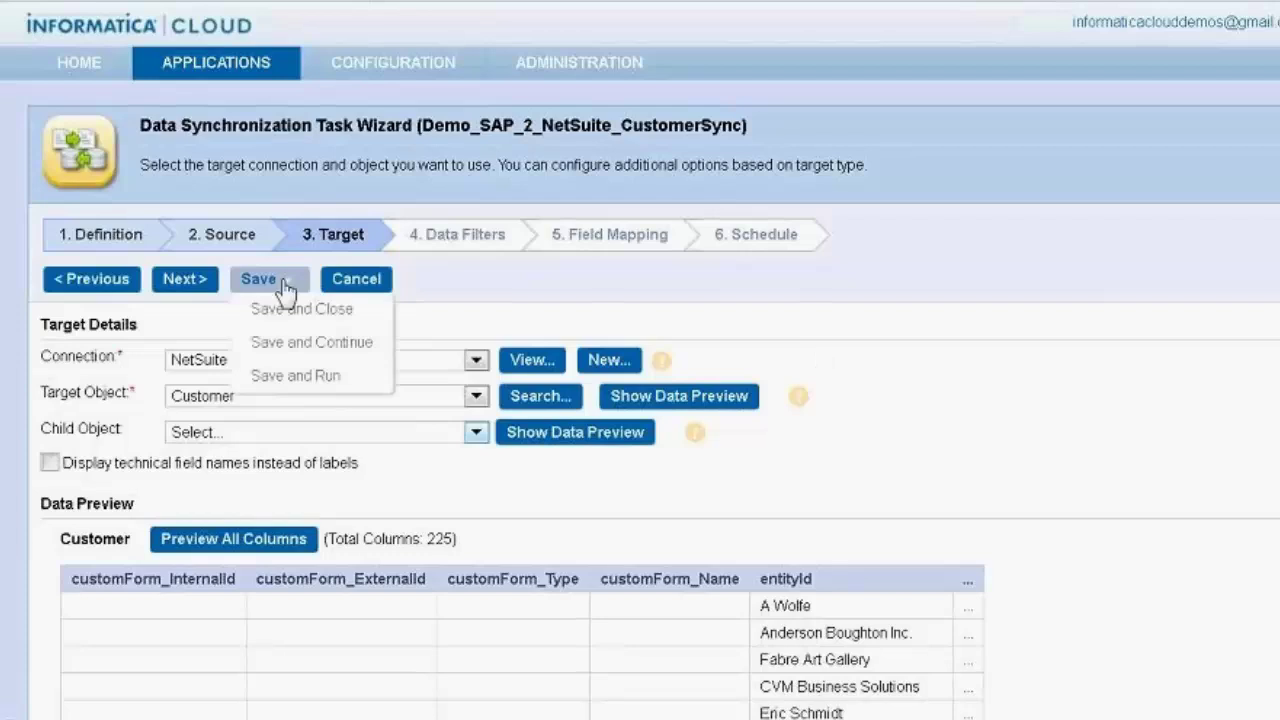
left_click(190, 282)
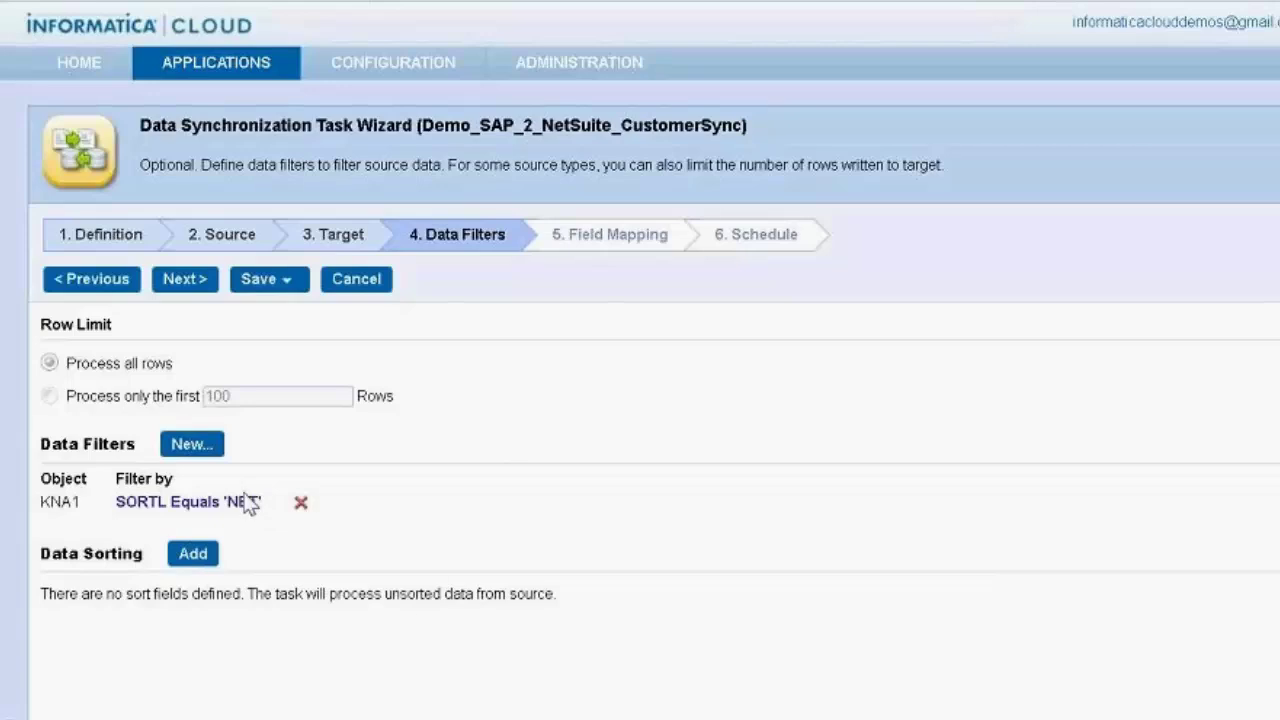
Check the SORTL values of the KNA1 entries in SAP, then return to the task and continue to the field mapping
mouse_move(527, 719)
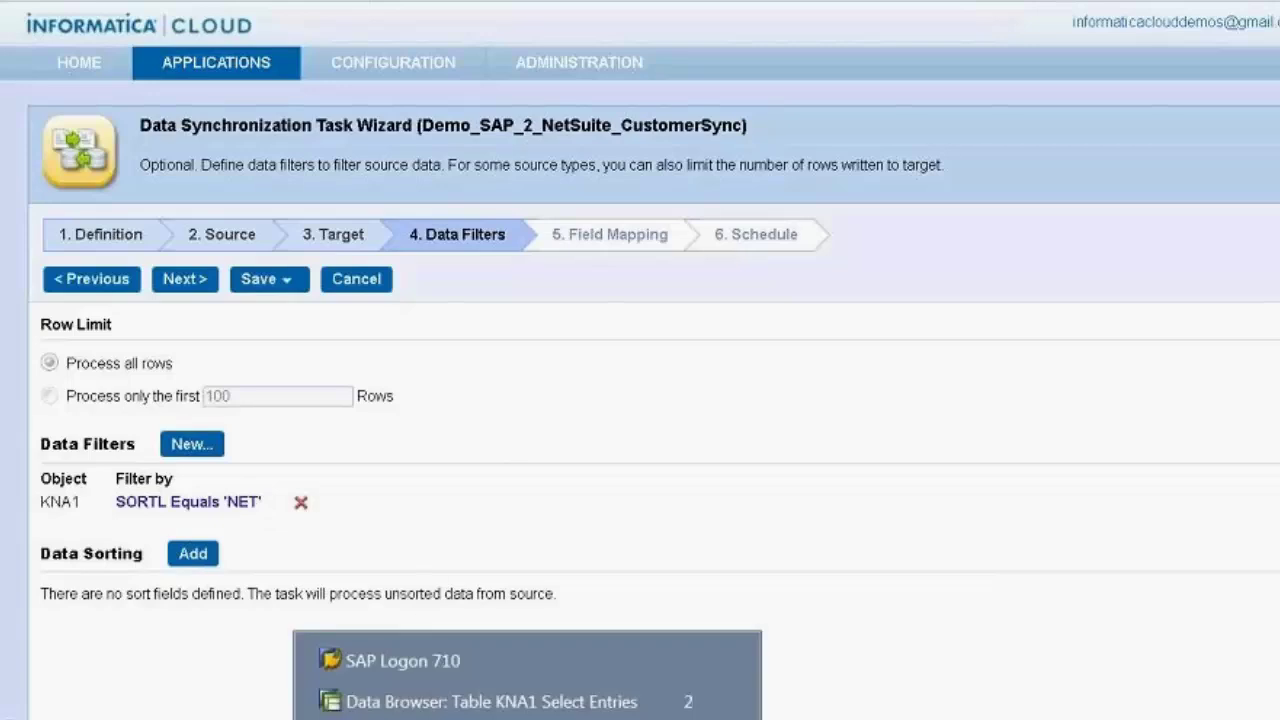
left_click(578, 698)
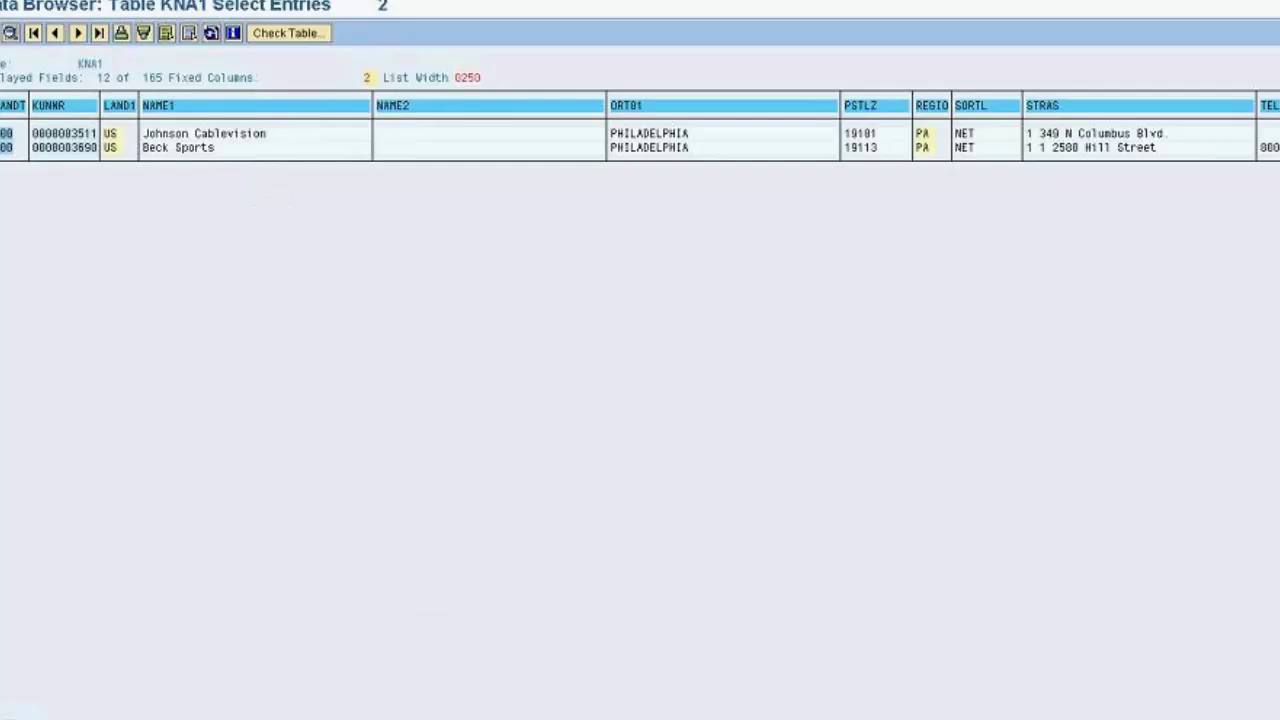
left_click(227, 701)
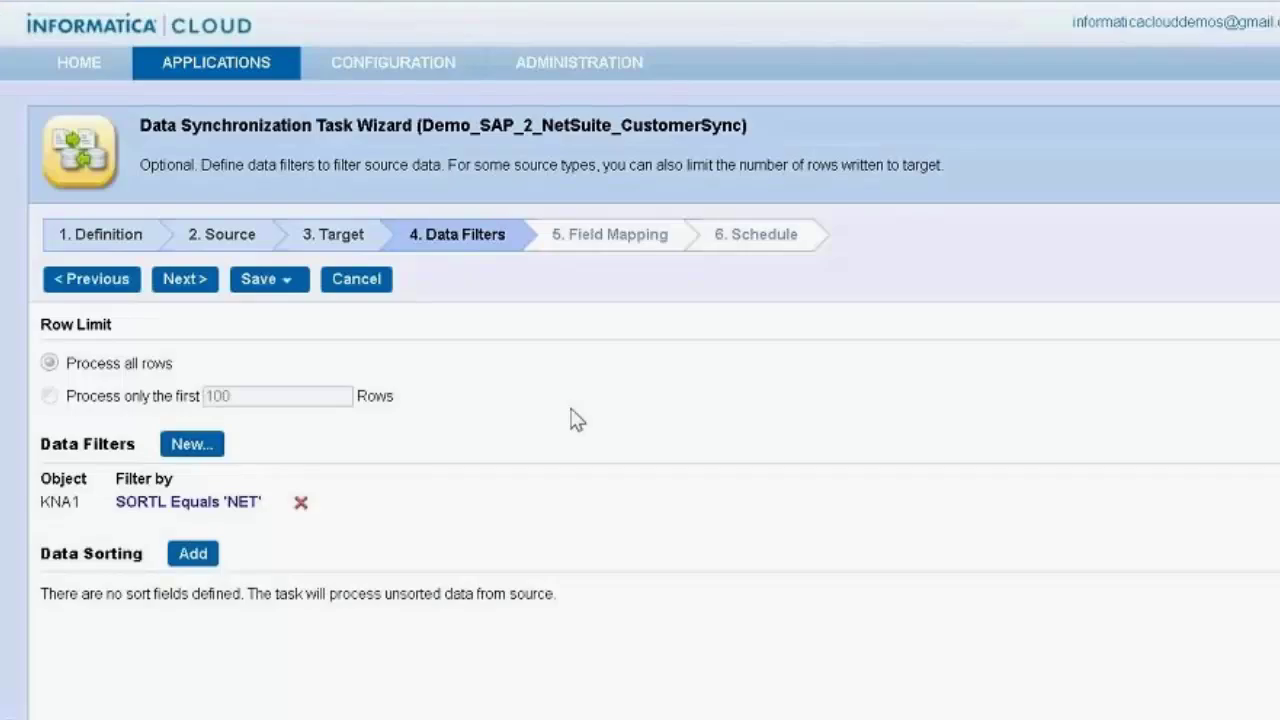
left_click(186, 280)
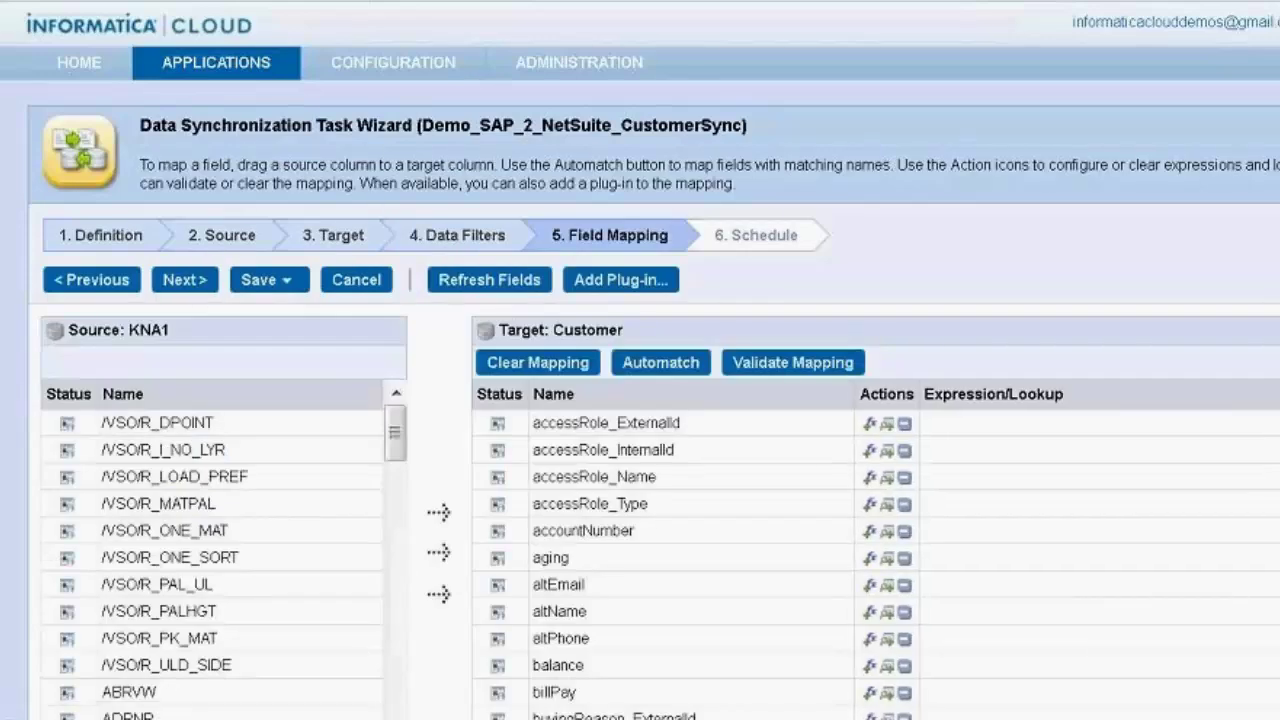
Map the source field /VSO/R_LOAD_PREF to the target field accessRole_Type
scroll(640, 450, "down", 3)
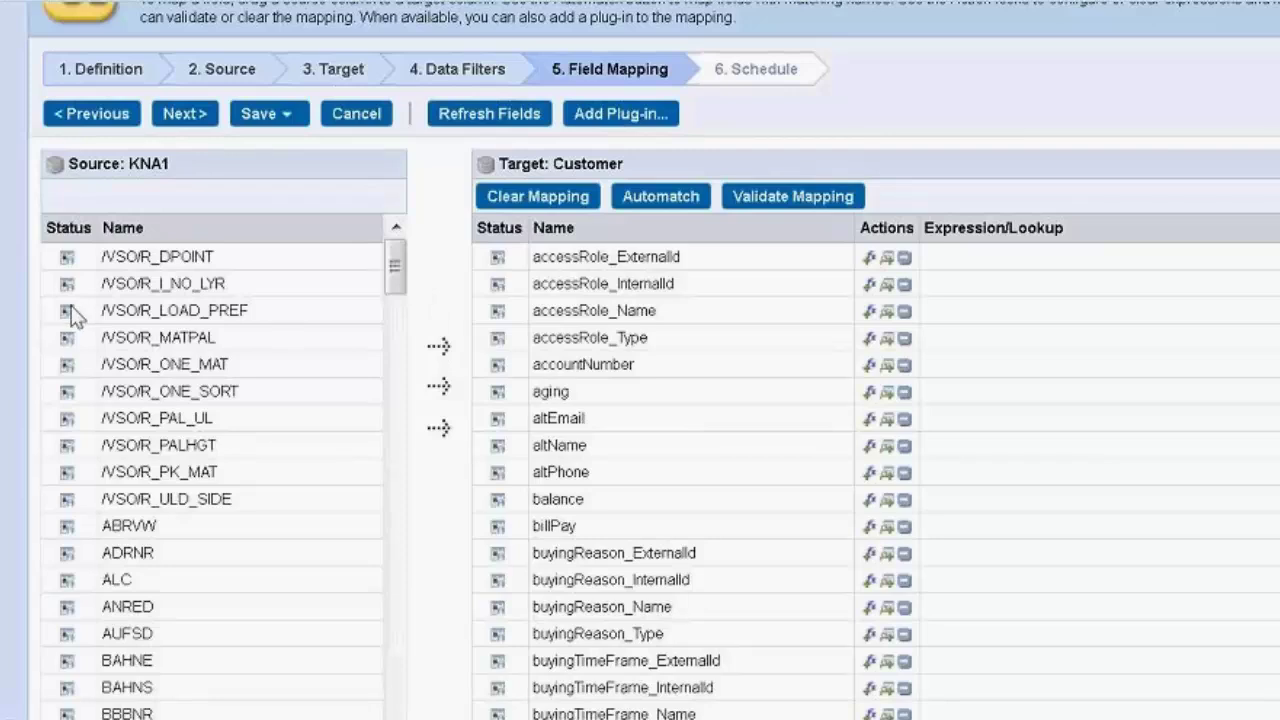
mouse_move(72, 316)
left_click_drag(72, 316, 503, 340)
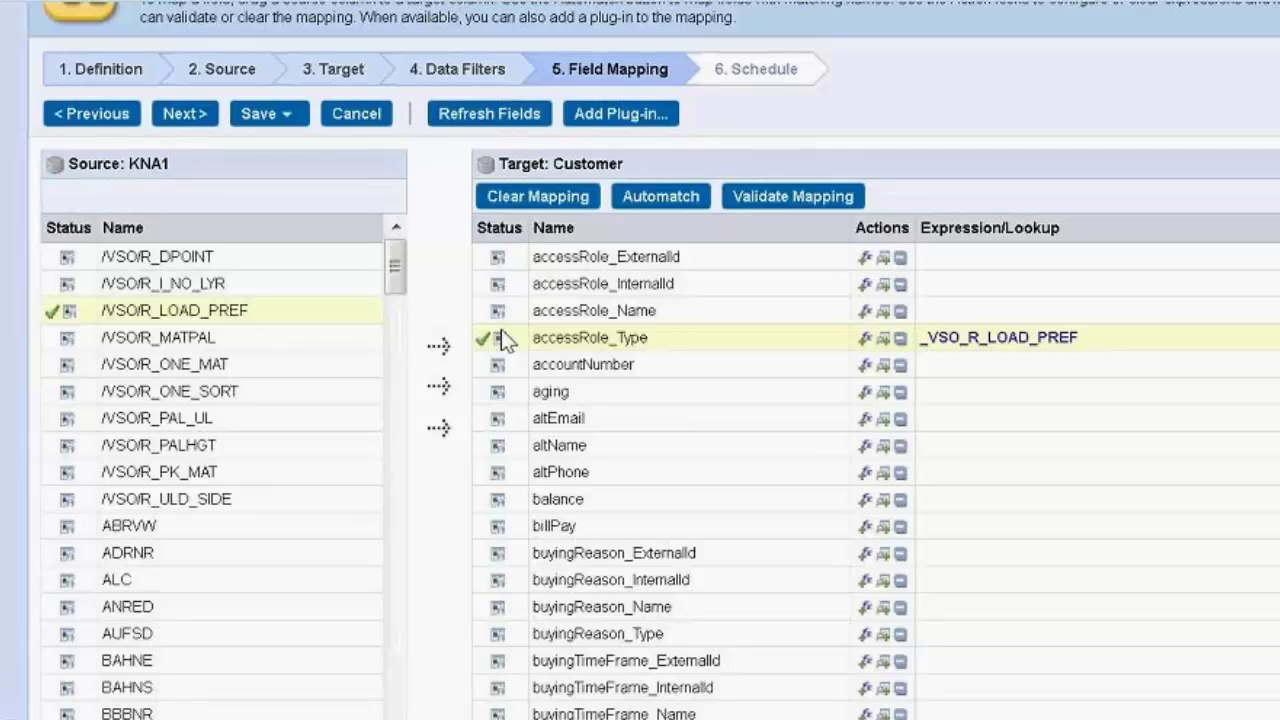
Open the field expression of accessRole_Type and examine the available function categories
left_click(865, 339)
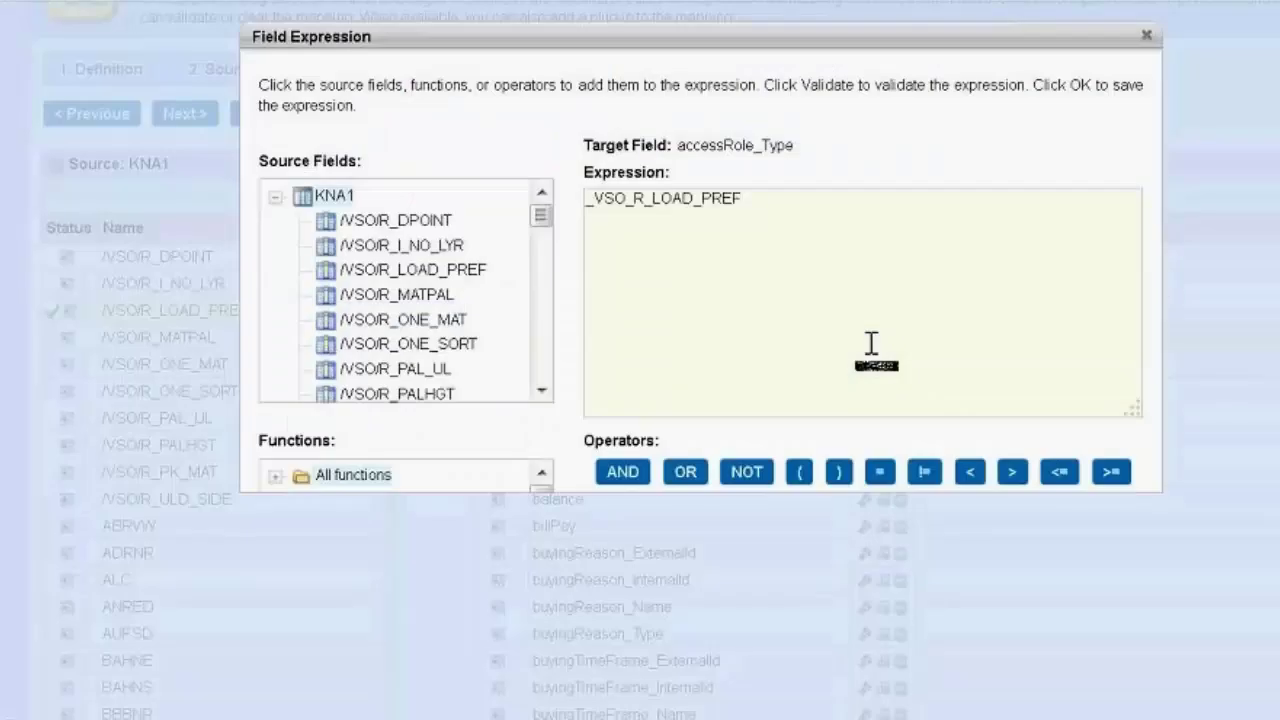
left_click_drag(539, 527, 437, 517)
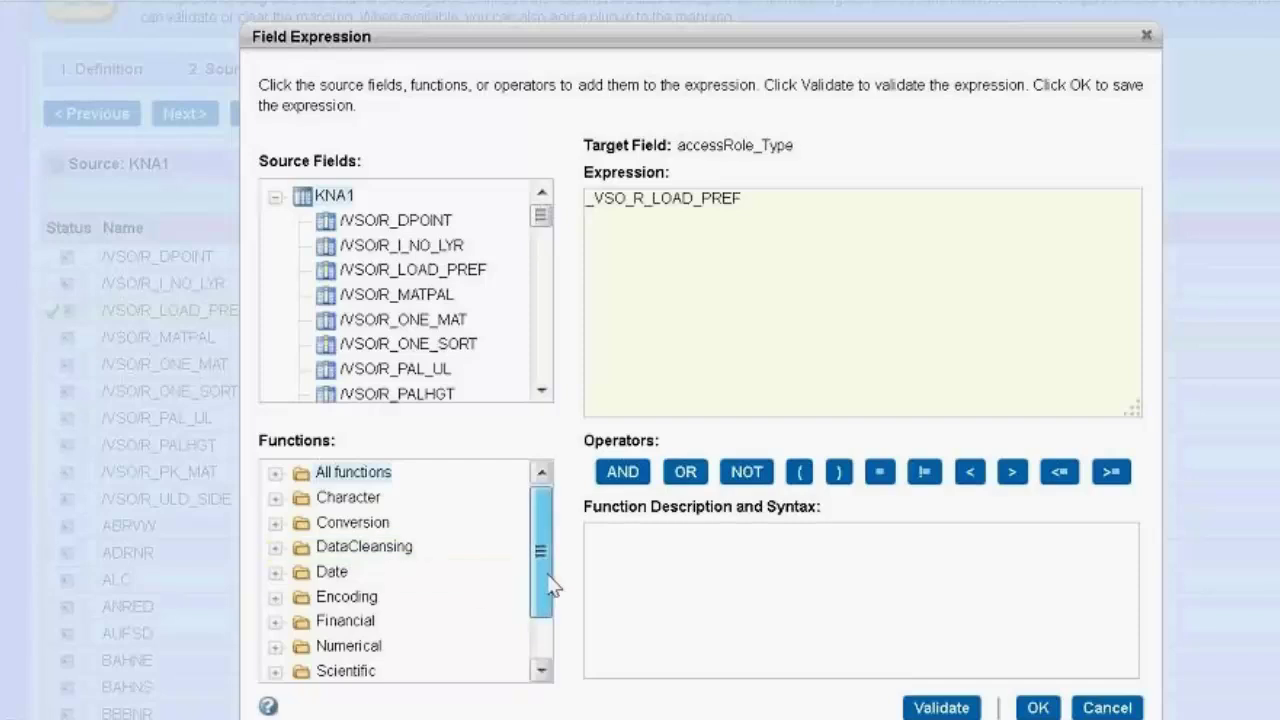
left_click_drag(549, 591, 540, 635)
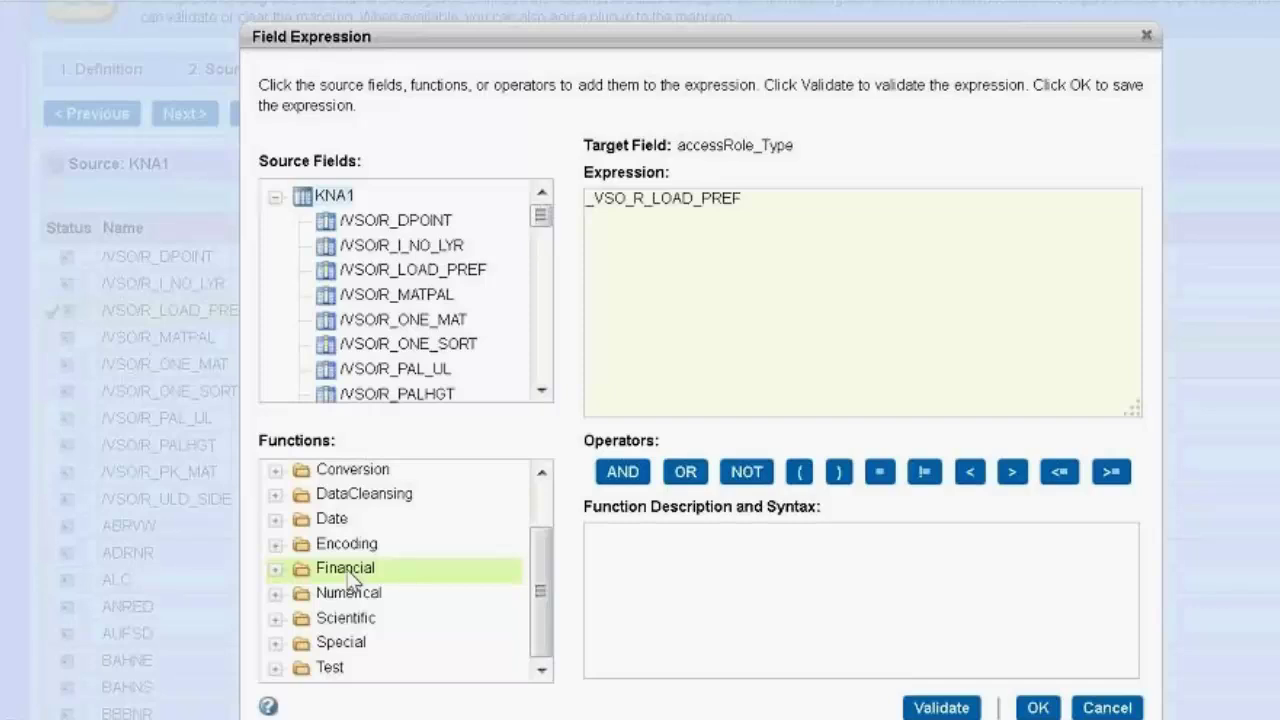
left_click_drag(540, 580, 540, 632)
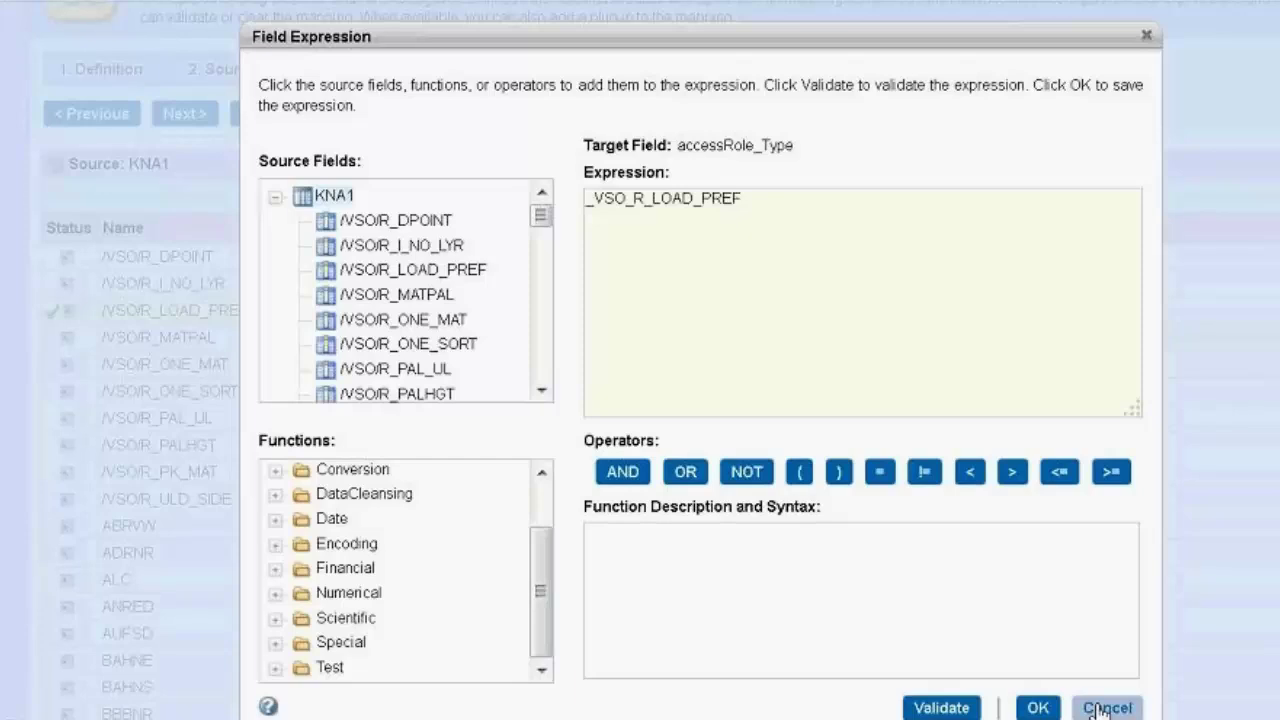
left_click_drag(1100, 710, 1086, 614)
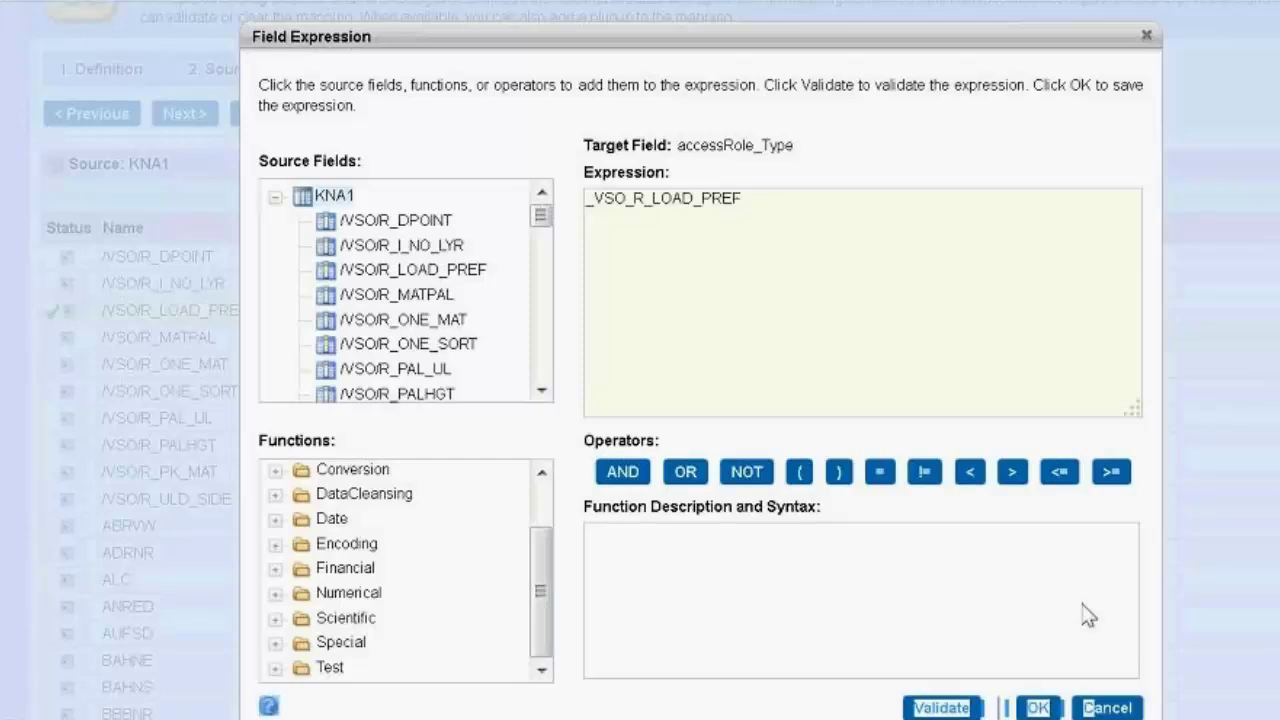
Cancel the field expression, continue to the schedule settings and choose to run the task on a schedule
left_click(1107, 707)
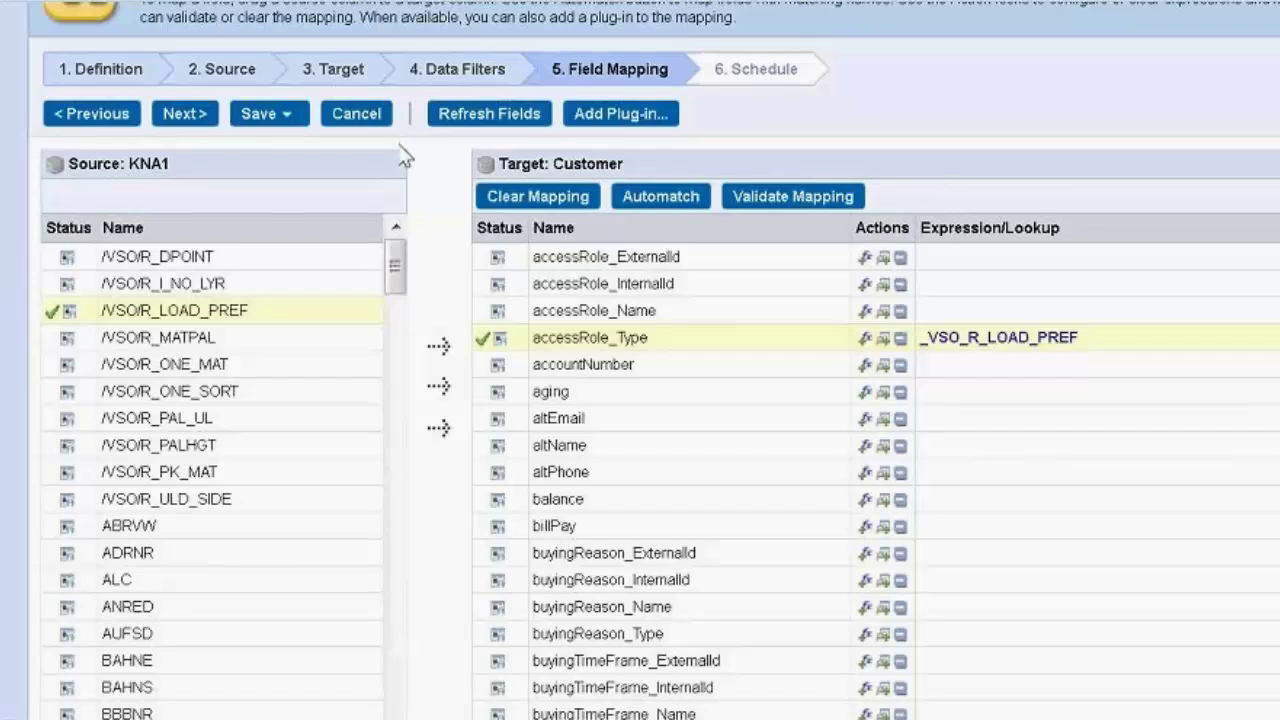
left_click(203, 118)
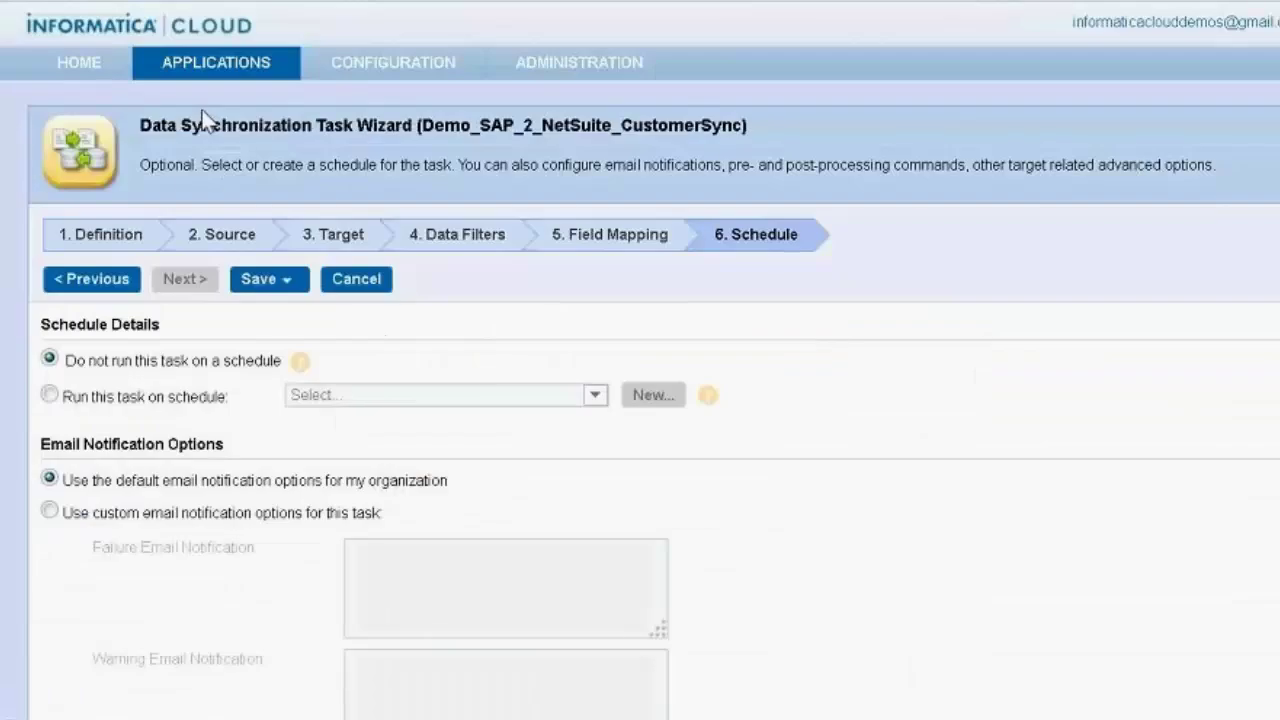
left_click(52, 396)
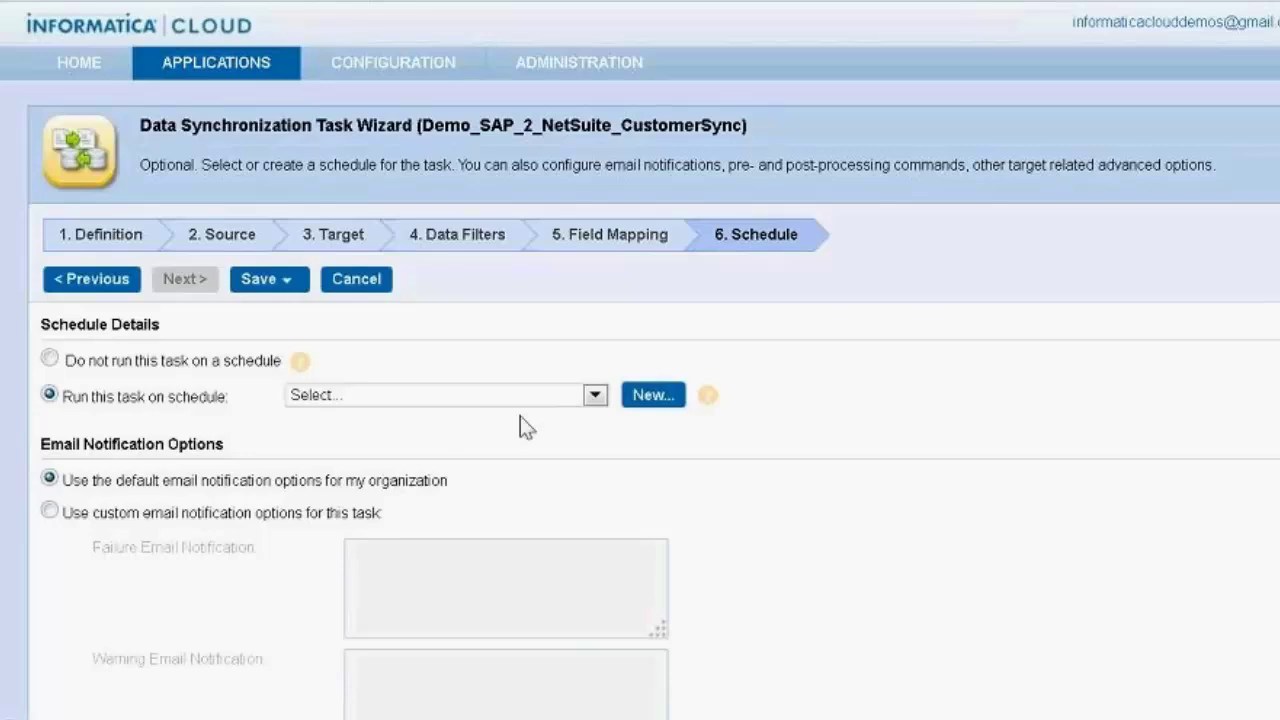
Start a new schedule, examine the available repeat frequencies and cancel it without creating anything
left_click(595, 396)
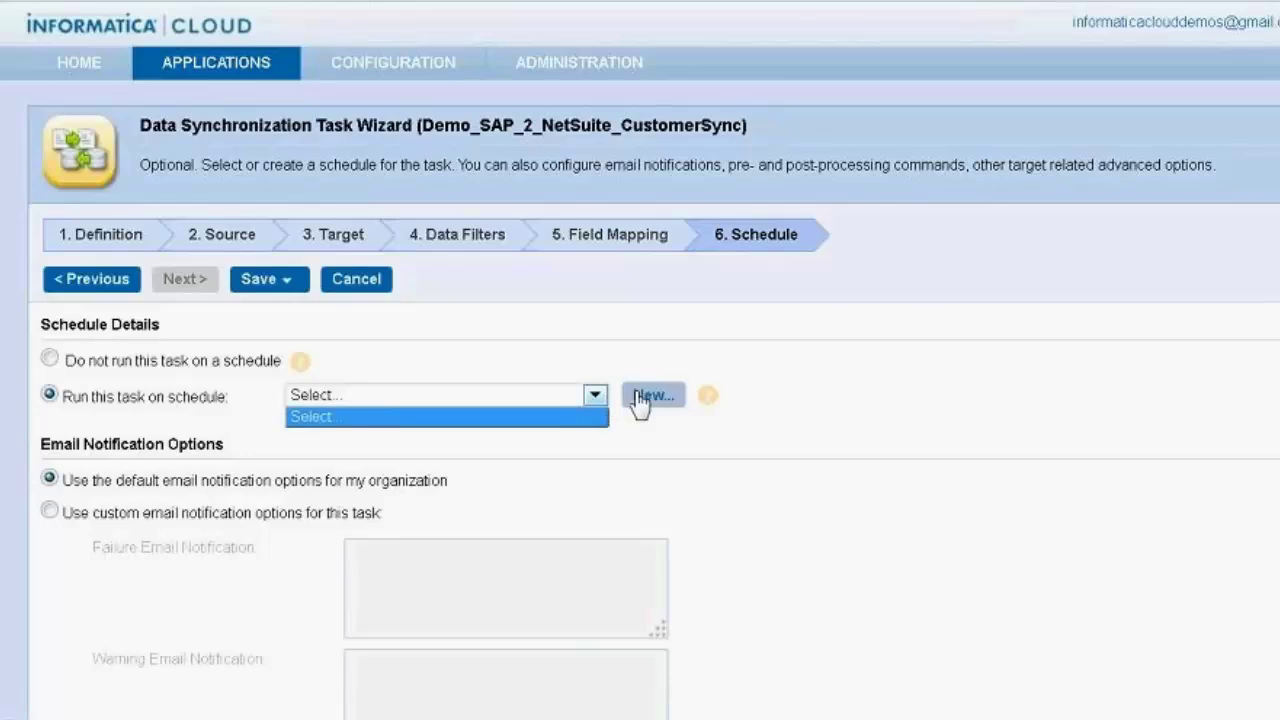
left_click(640, 400)
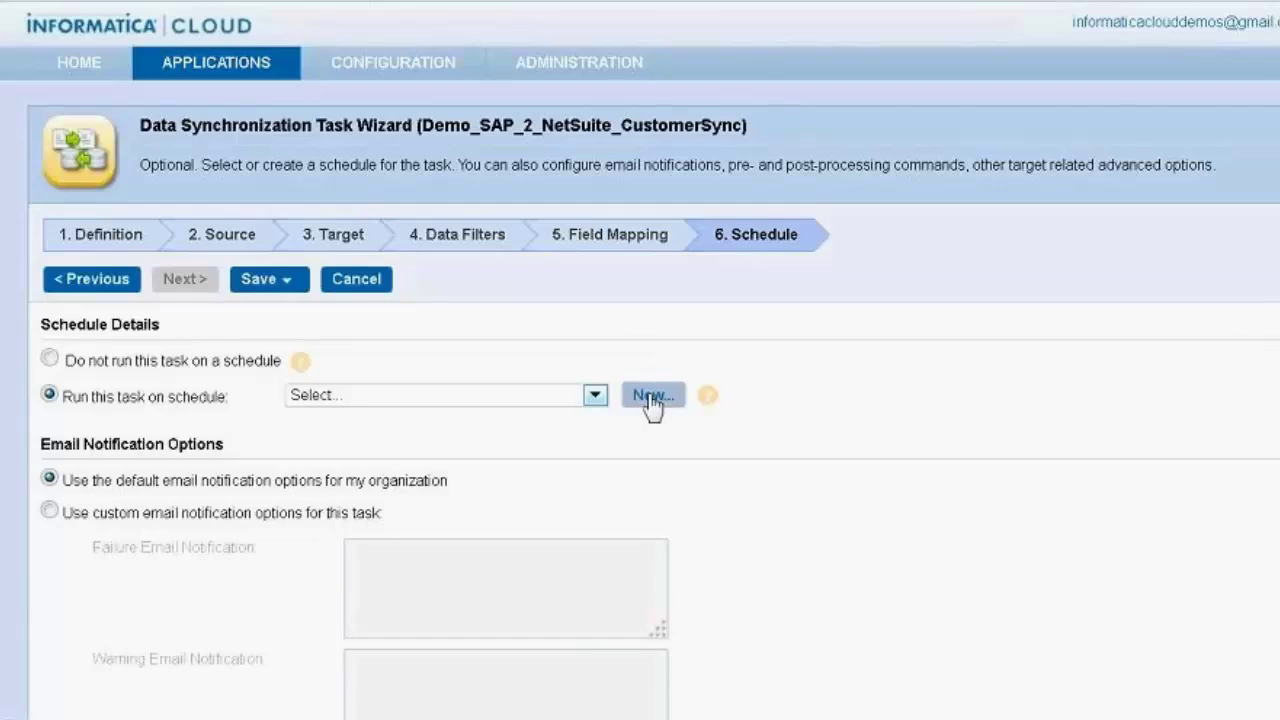
left_click(652, 398)
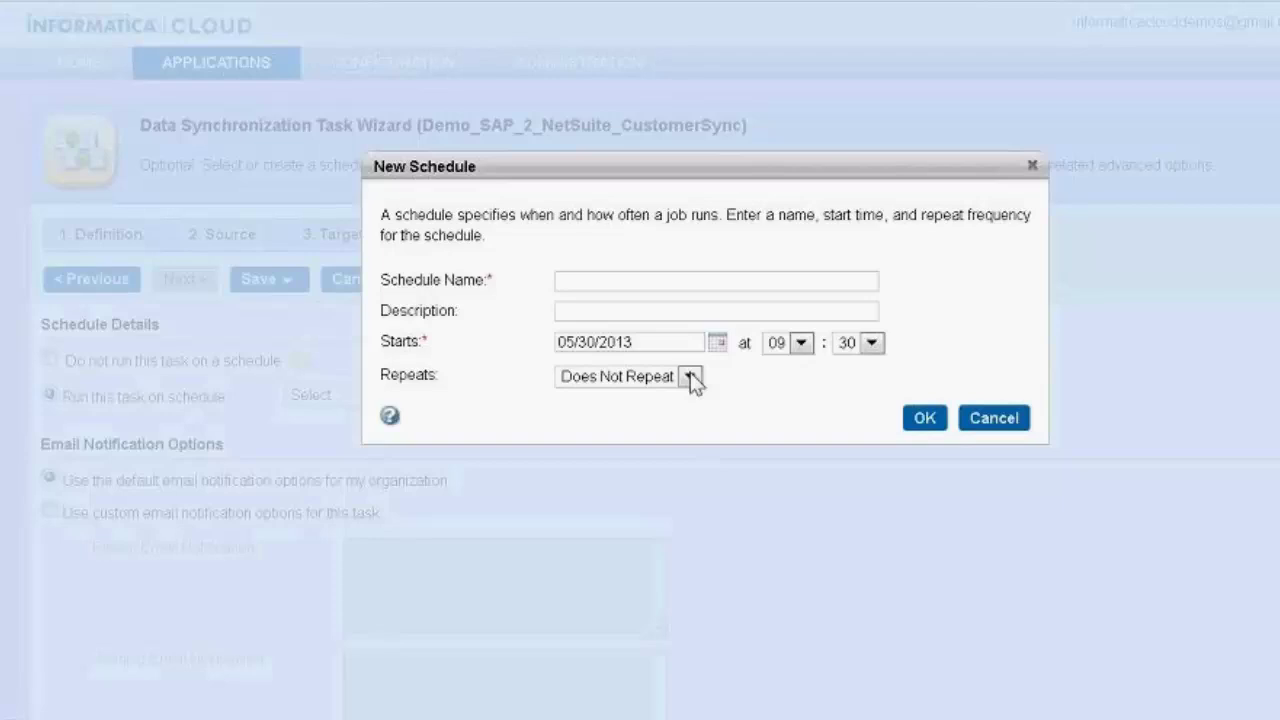
left_click(690, 377)
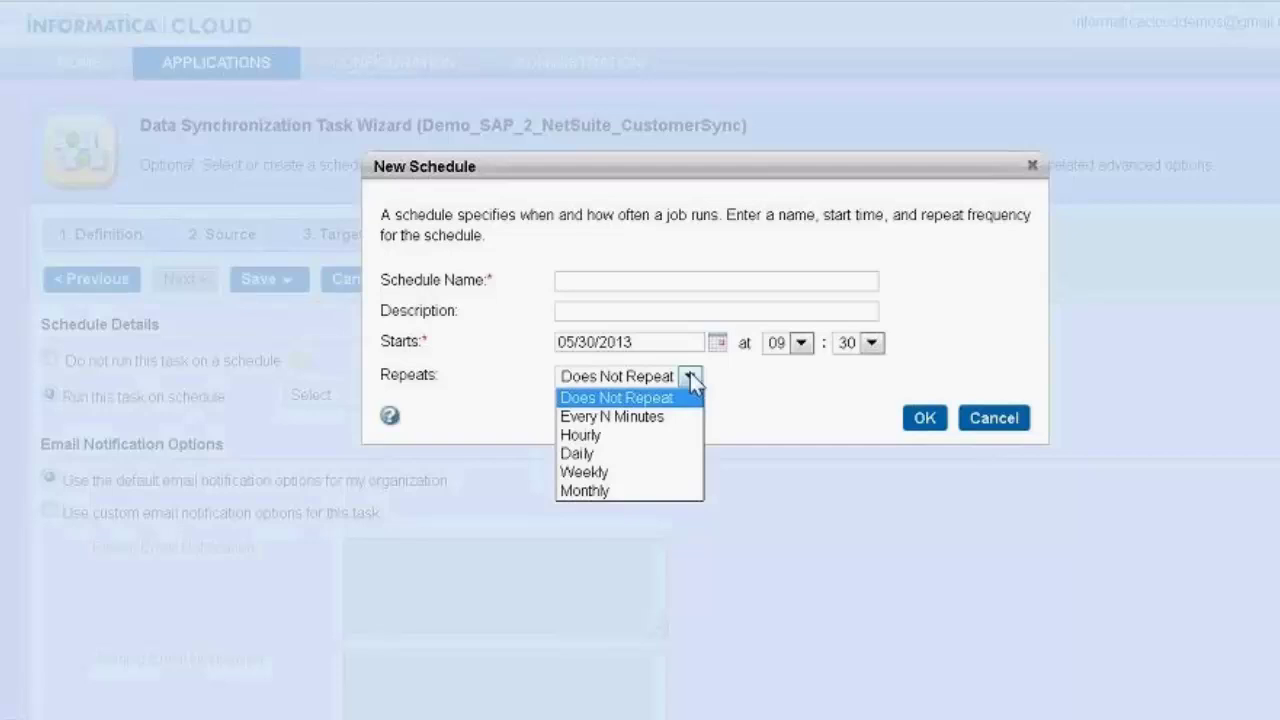
left_click(690, 377)
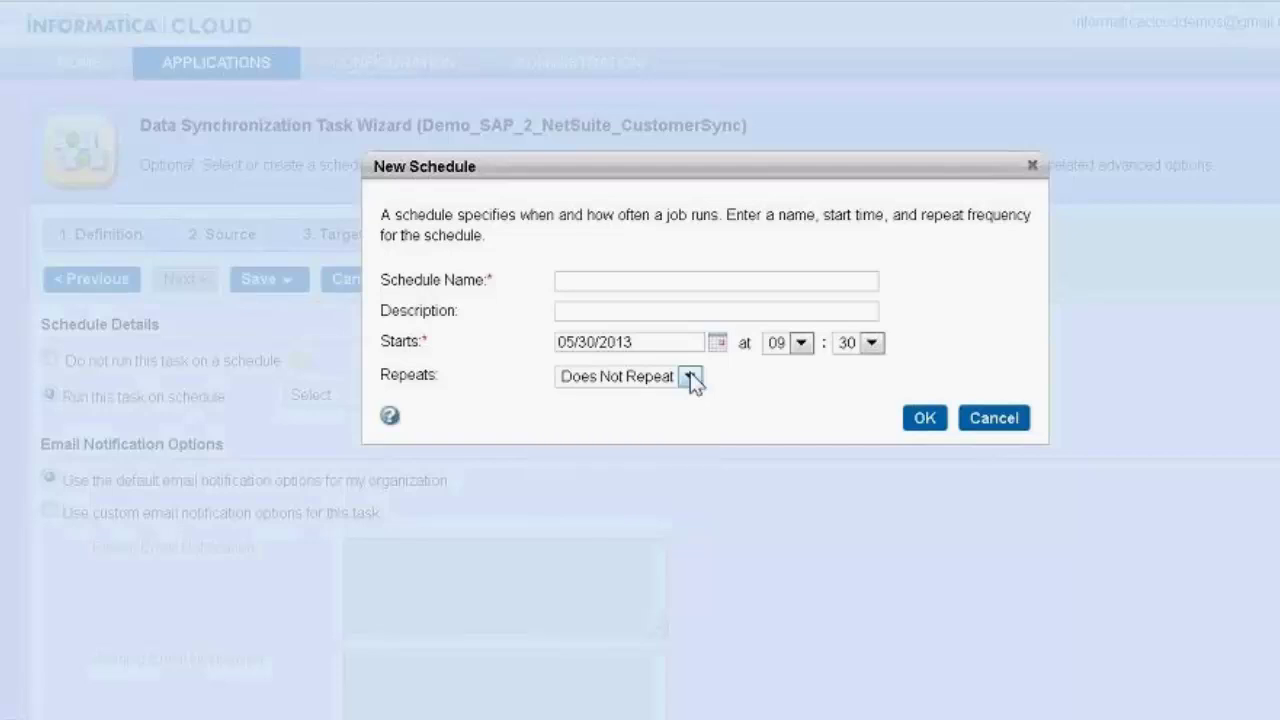
left_click(975, 422)
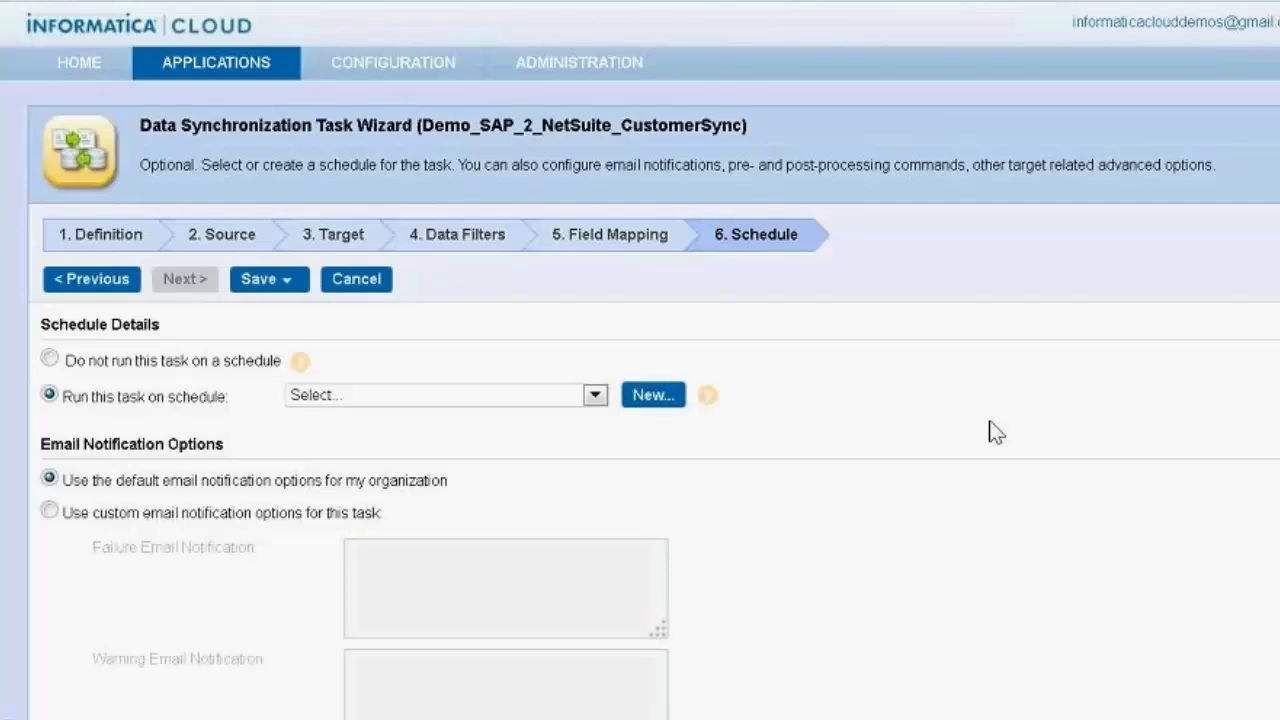
Look through the email notification and advanced options of the task, and cancel the task wizard
scroll(640, 400, "down", 4)
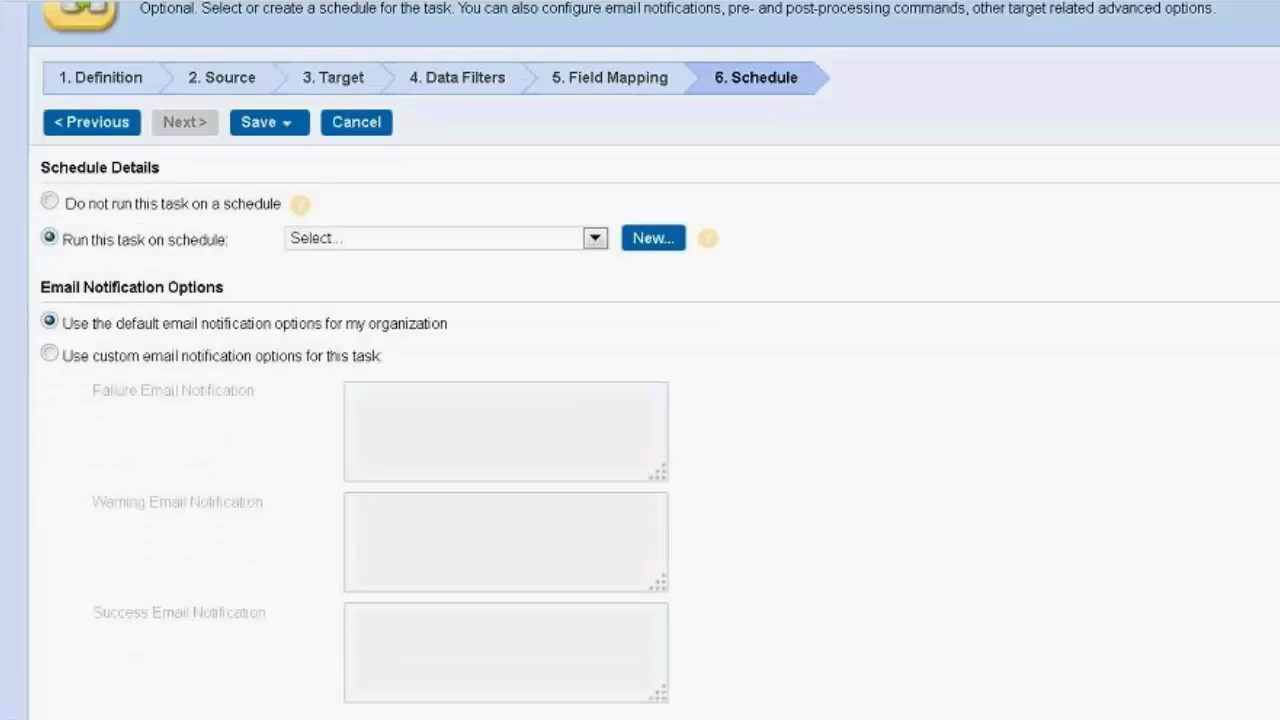
scroll(640, 400, "up", 1)
scroll(640, 400, "up", 3)
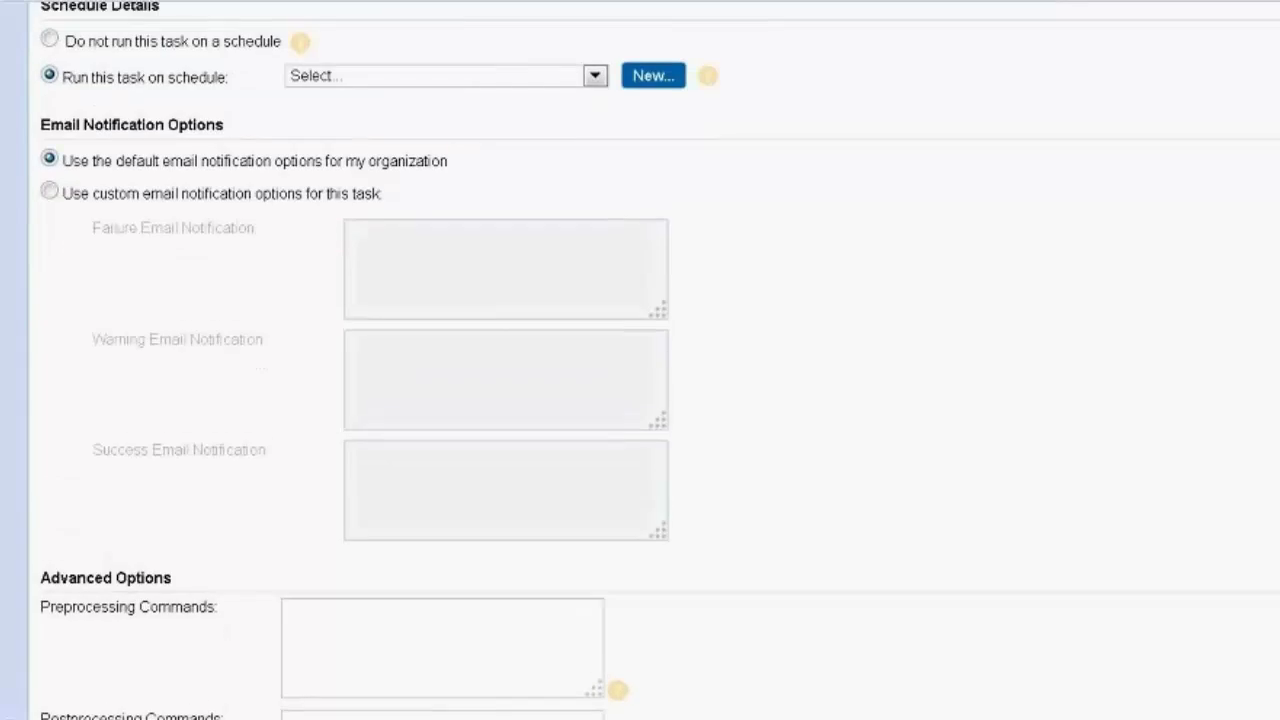
scroll(640, 400, "up", 1)
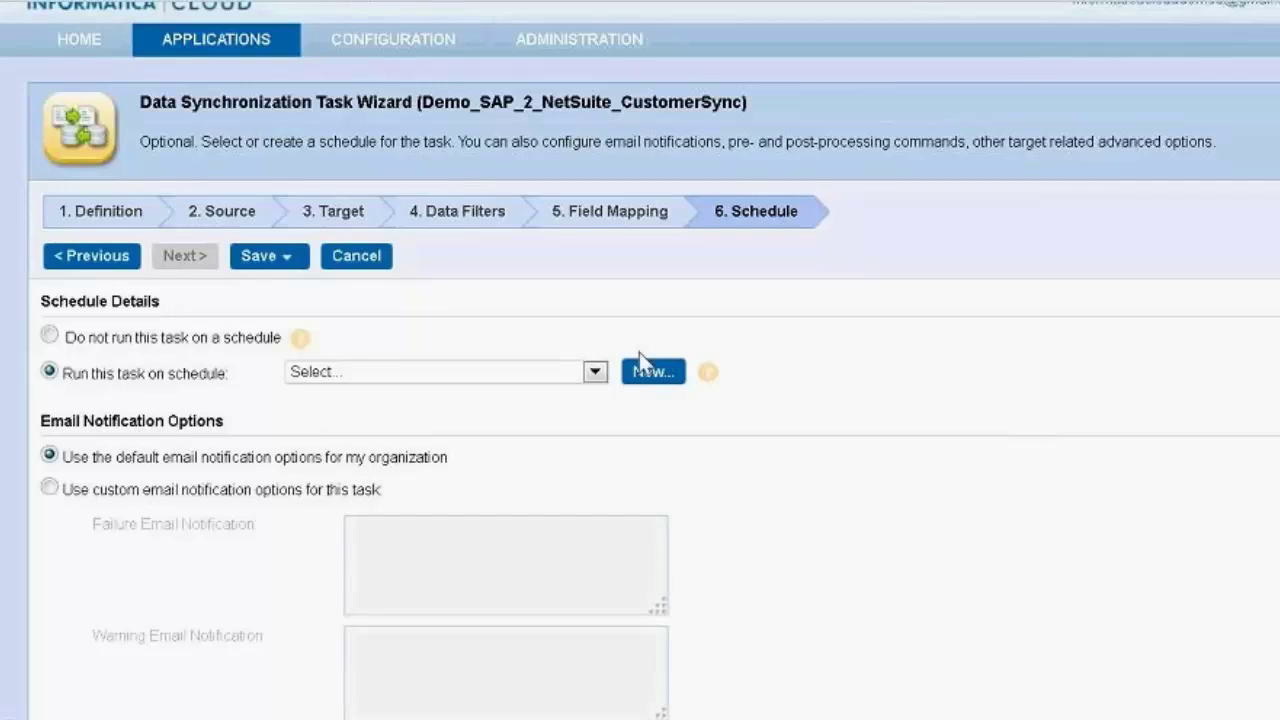
left_click(378, 262)
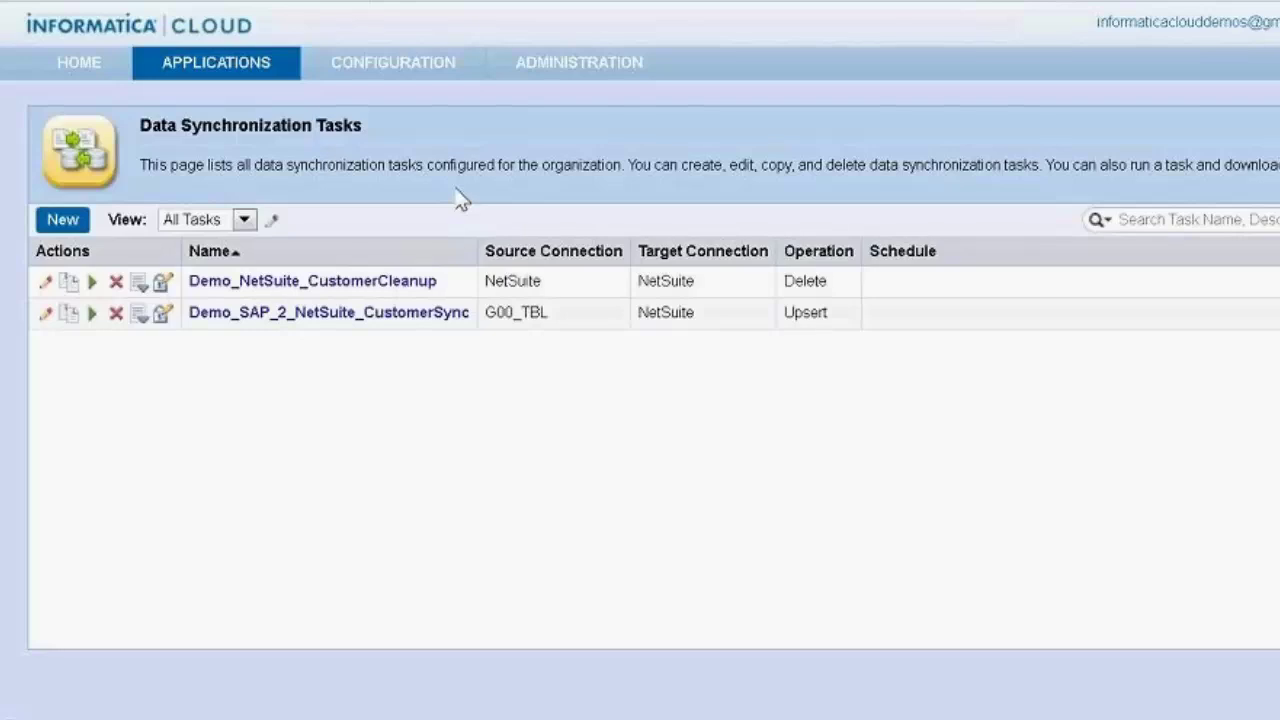
Open the organization's connectors page and look through the available connectors from Chatter to Zuora, including NetSuite
mouse_move(566, 74)
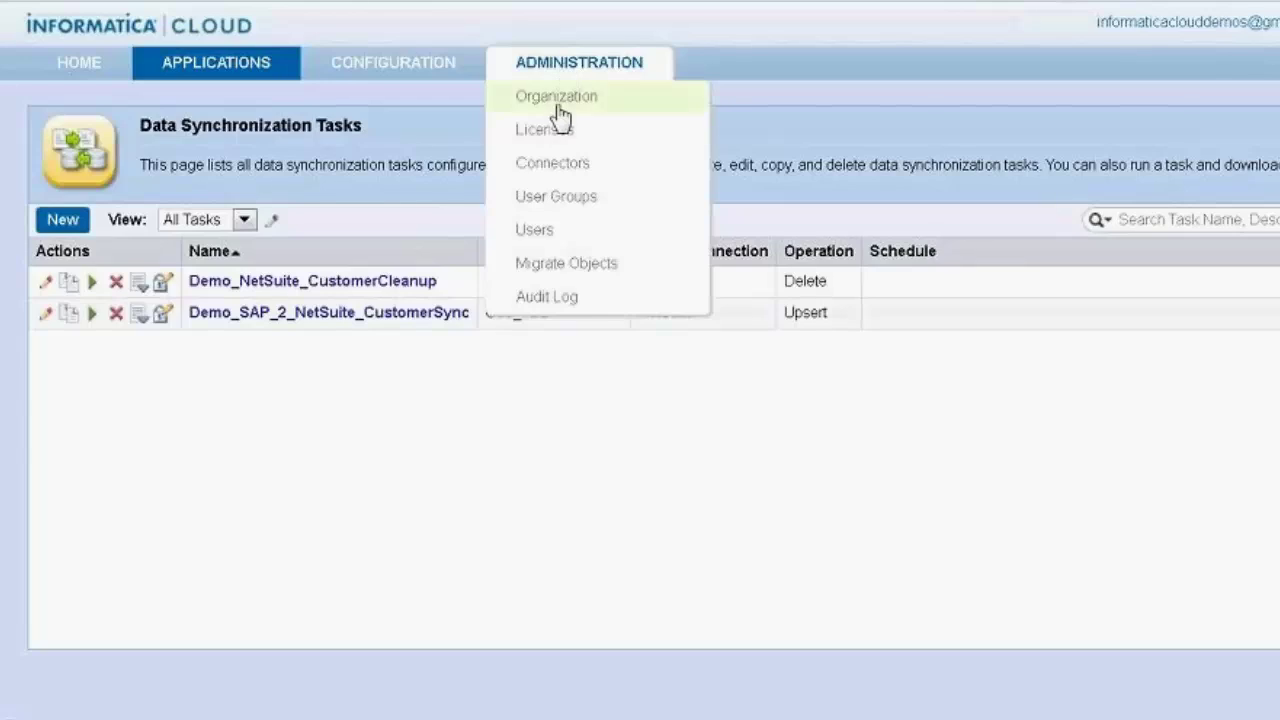
left_click(554, 168)
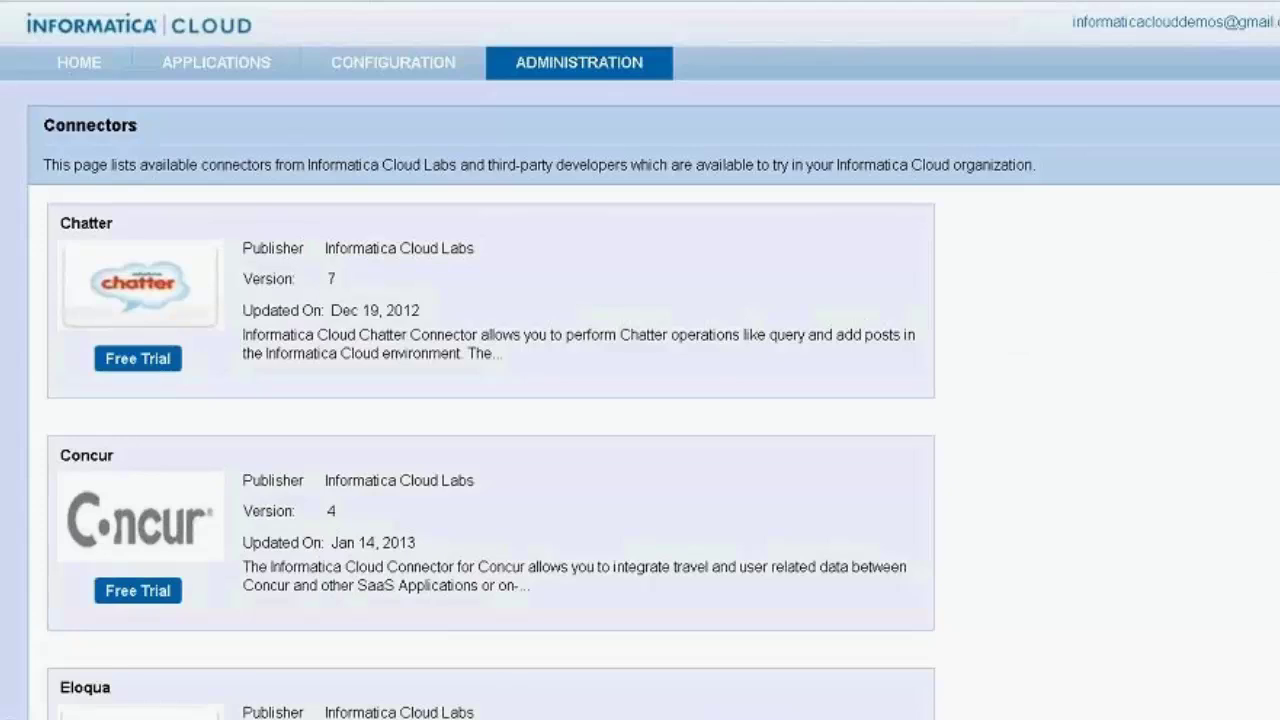
scroll(640, 360, "down", 3)
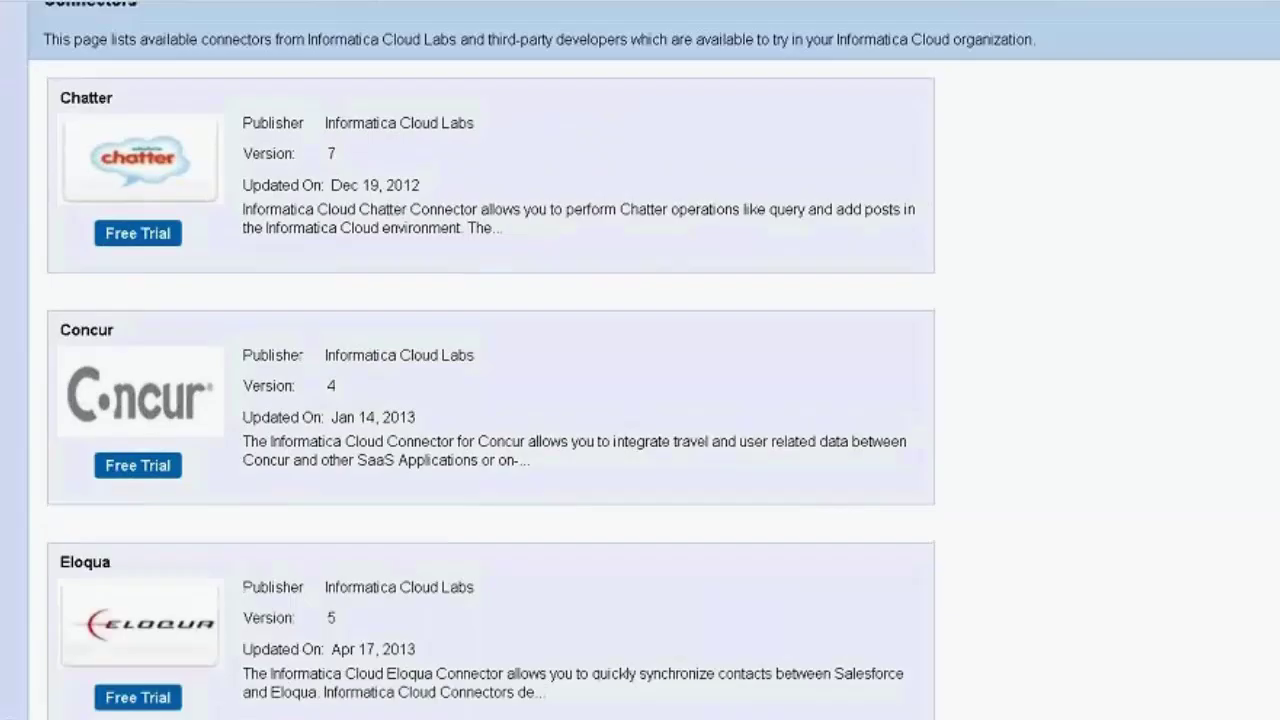
scroll(490, 360, "down", 10)
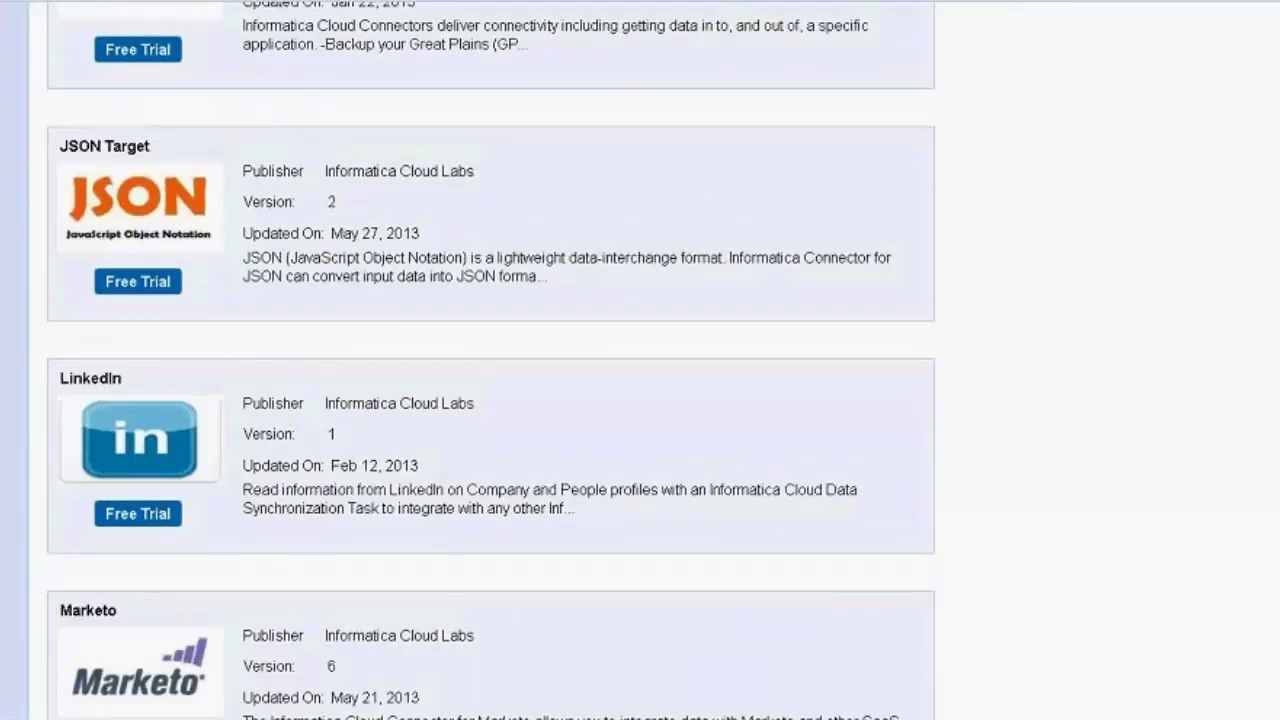
scroll(490, 360, "down", 10)
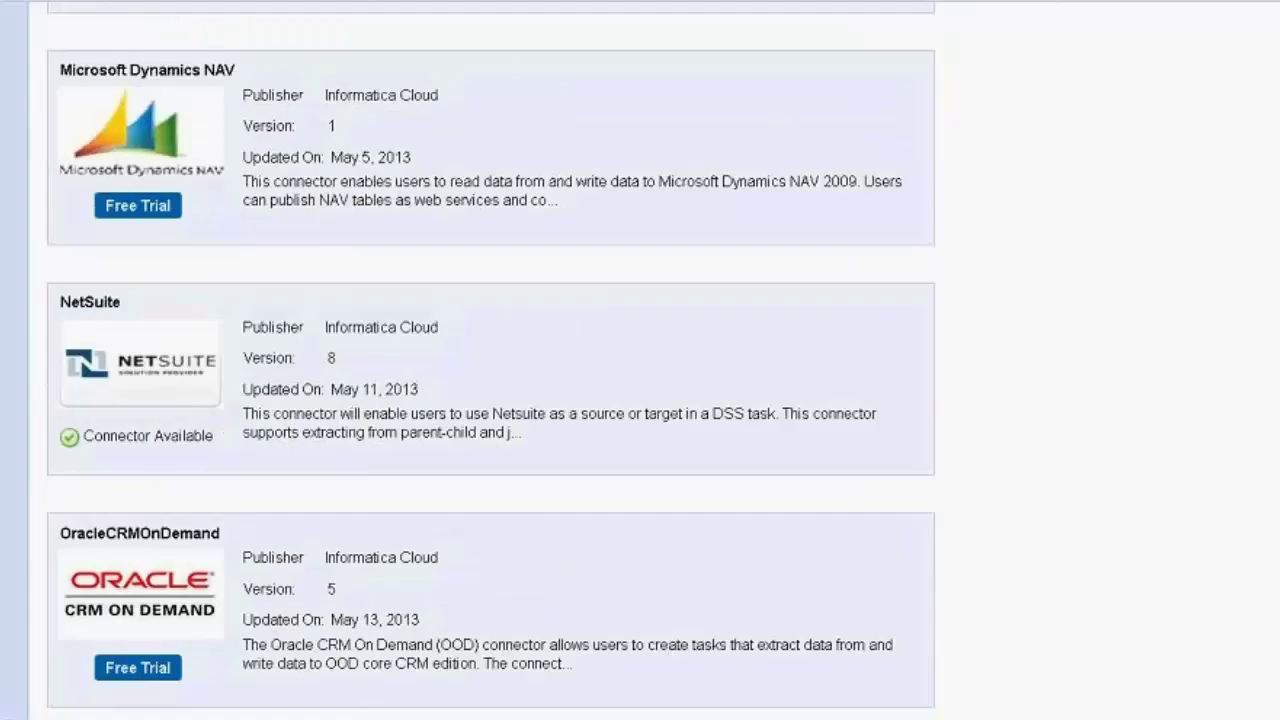
scroll(490, 360, "down", 1)
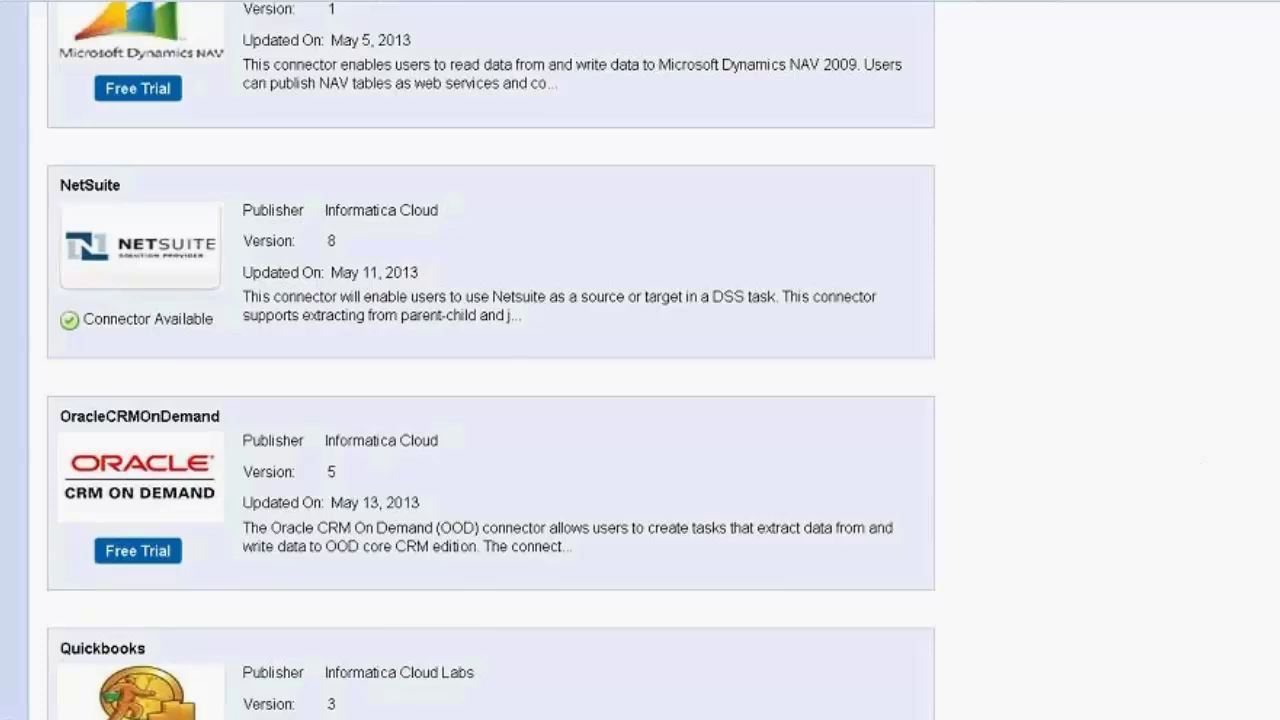
scroll(490, 360, "down", 15)
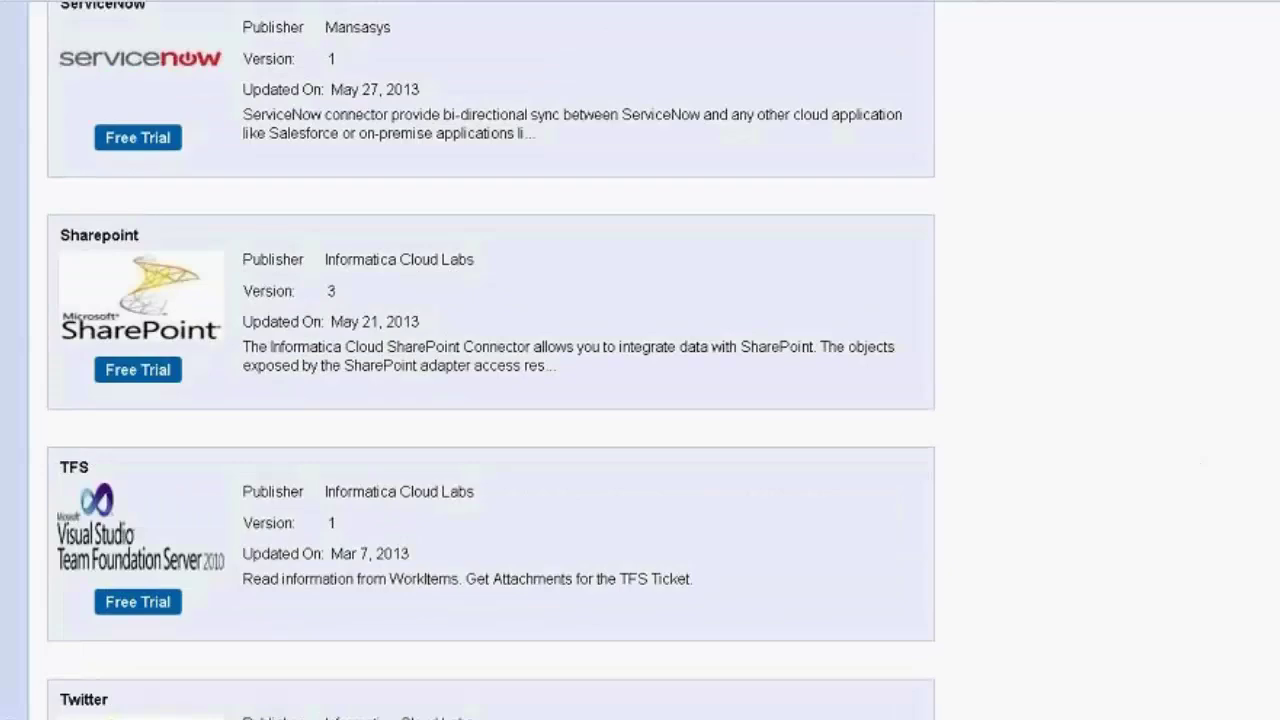
scroll(490, 360, "down", 6)
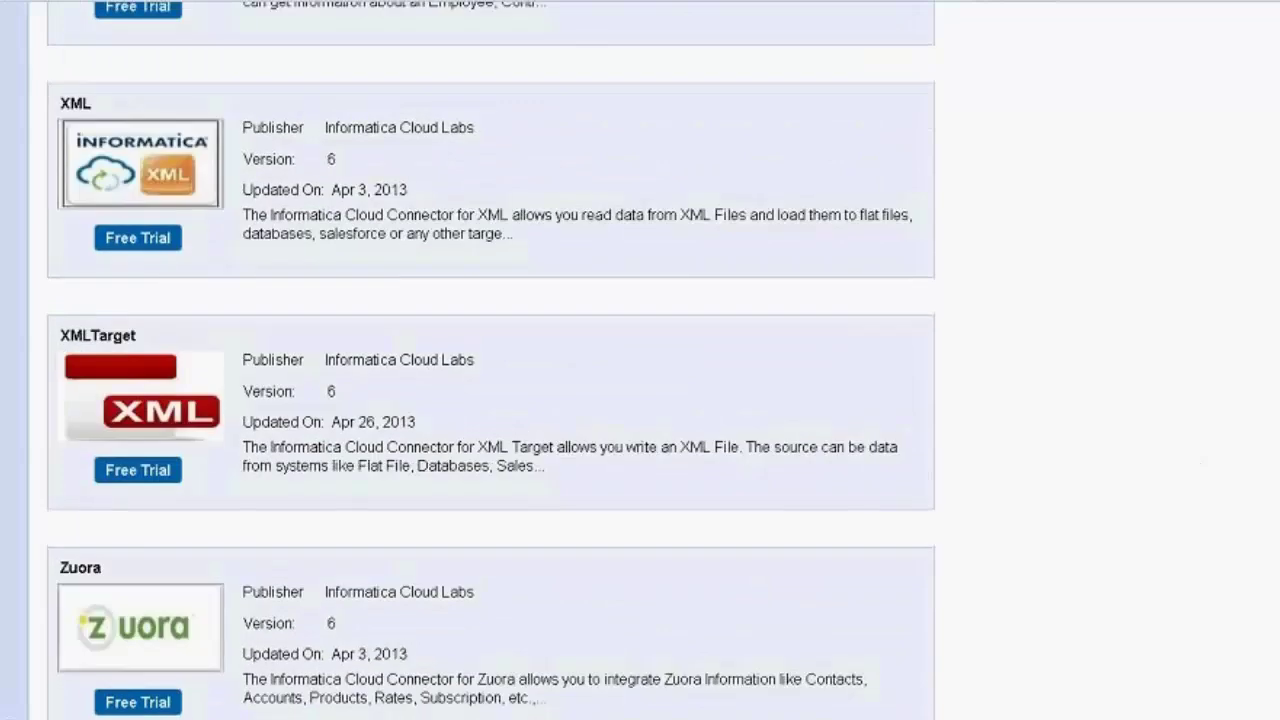
scroll(490, 360, "down", 1)
Go back through the connectors to SAPTableConnector and ServiceNow, and check the publisher of the ServiceNow connector
scroll(490, 360, "up", 10)
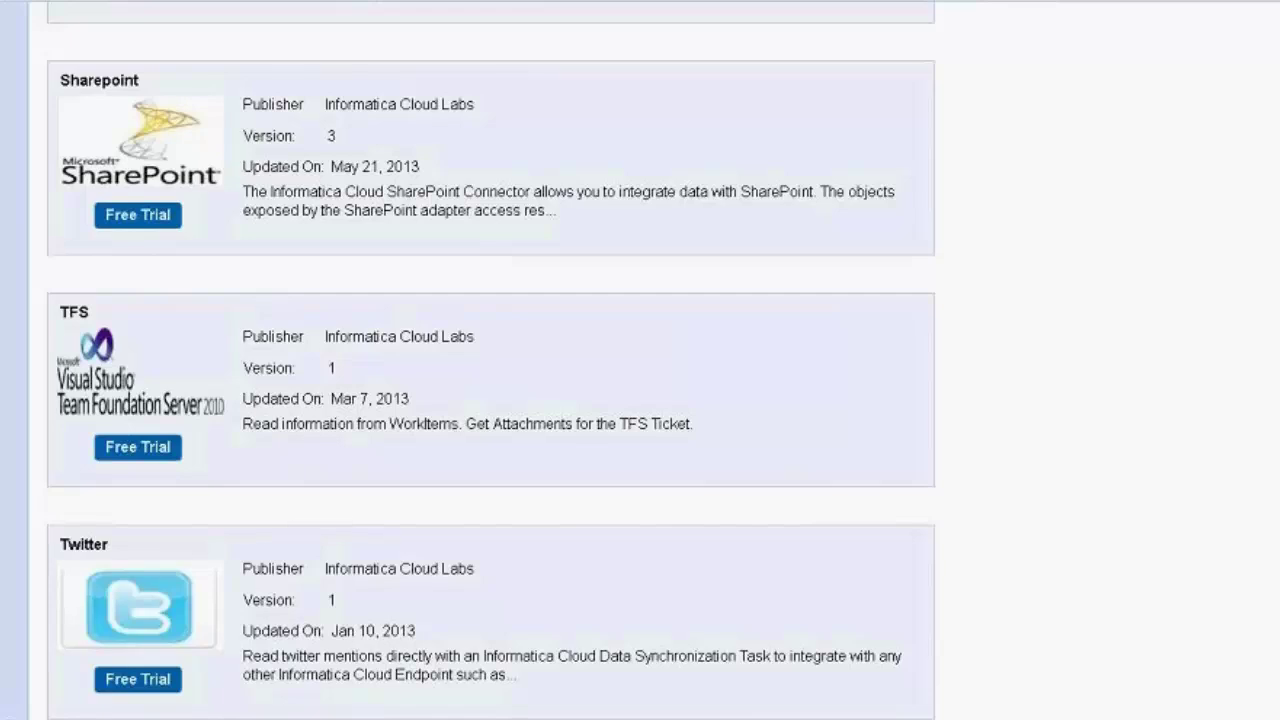
scroll(490, 370, "up", 4)
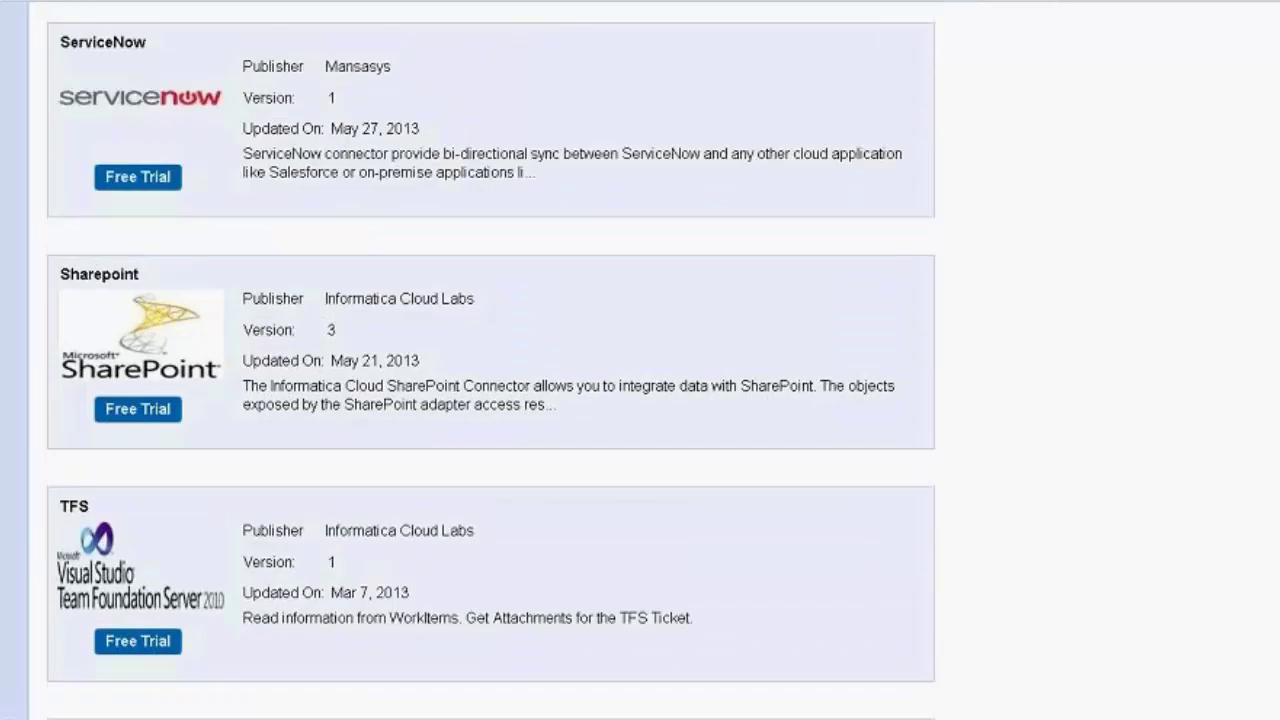
scroll(490, 360, "up", 1)
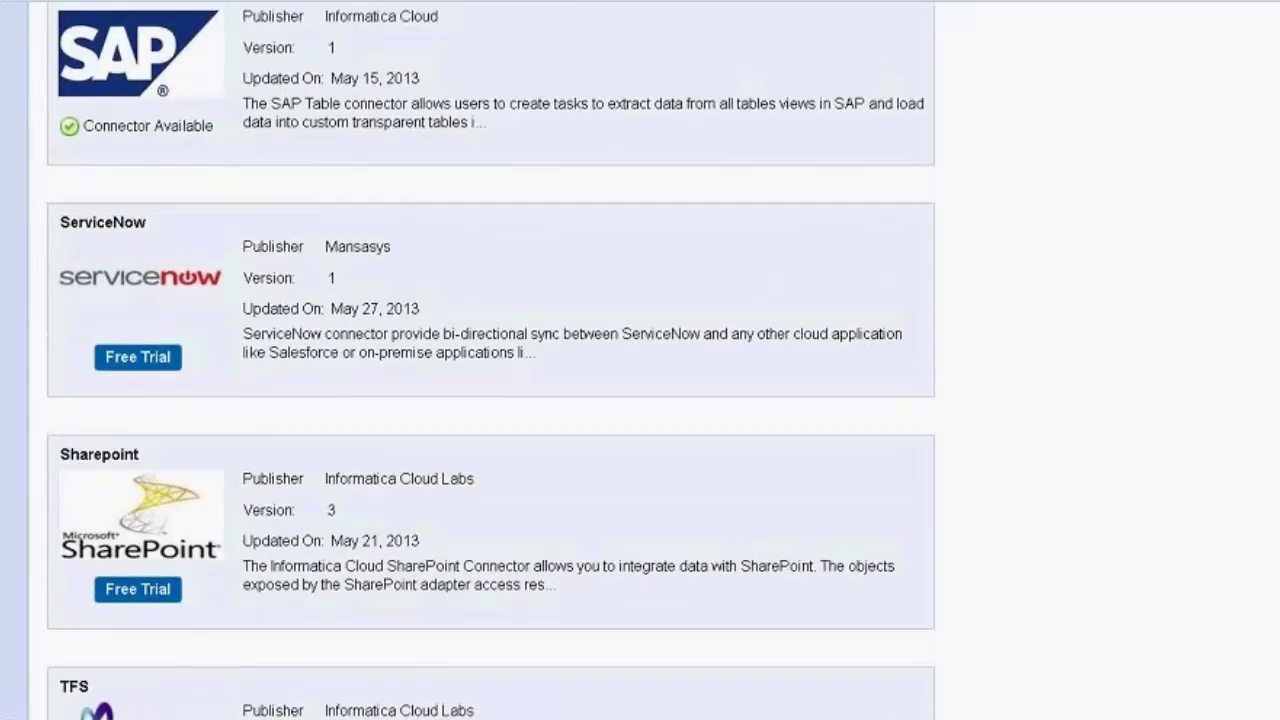
scroll(490, 360, "up", 1)
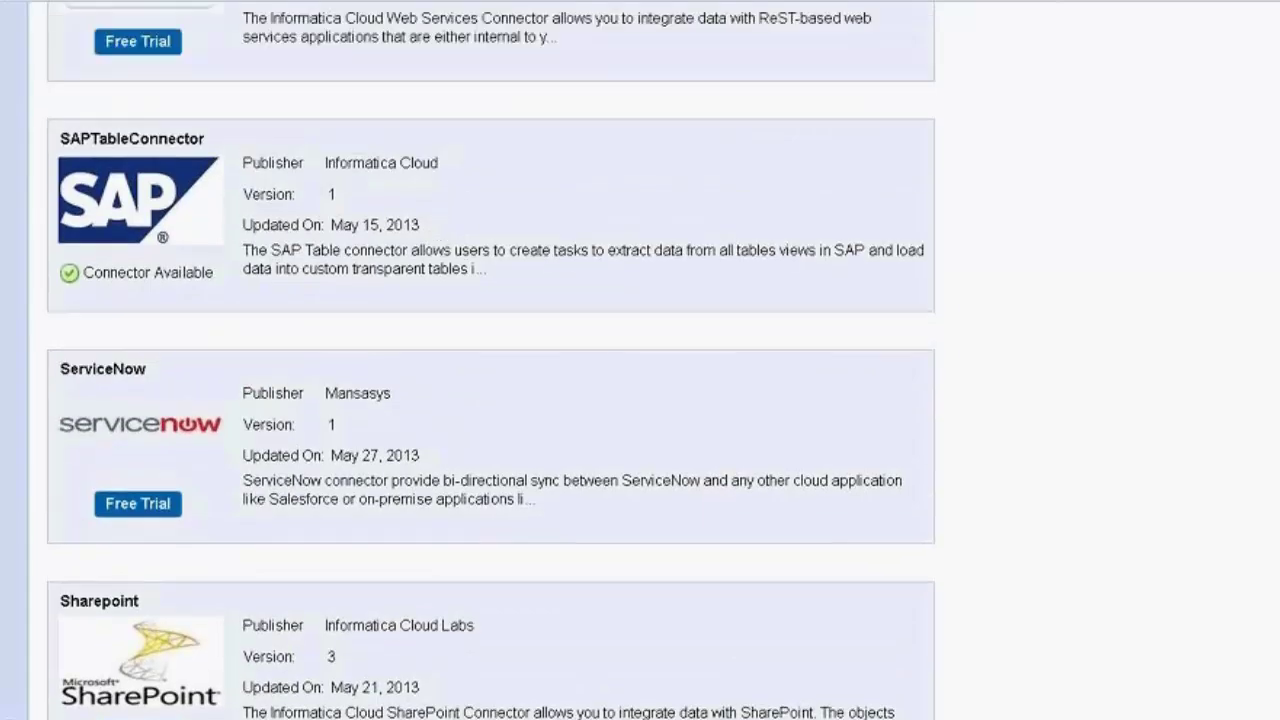
scroll(646, 503, "up", 1)
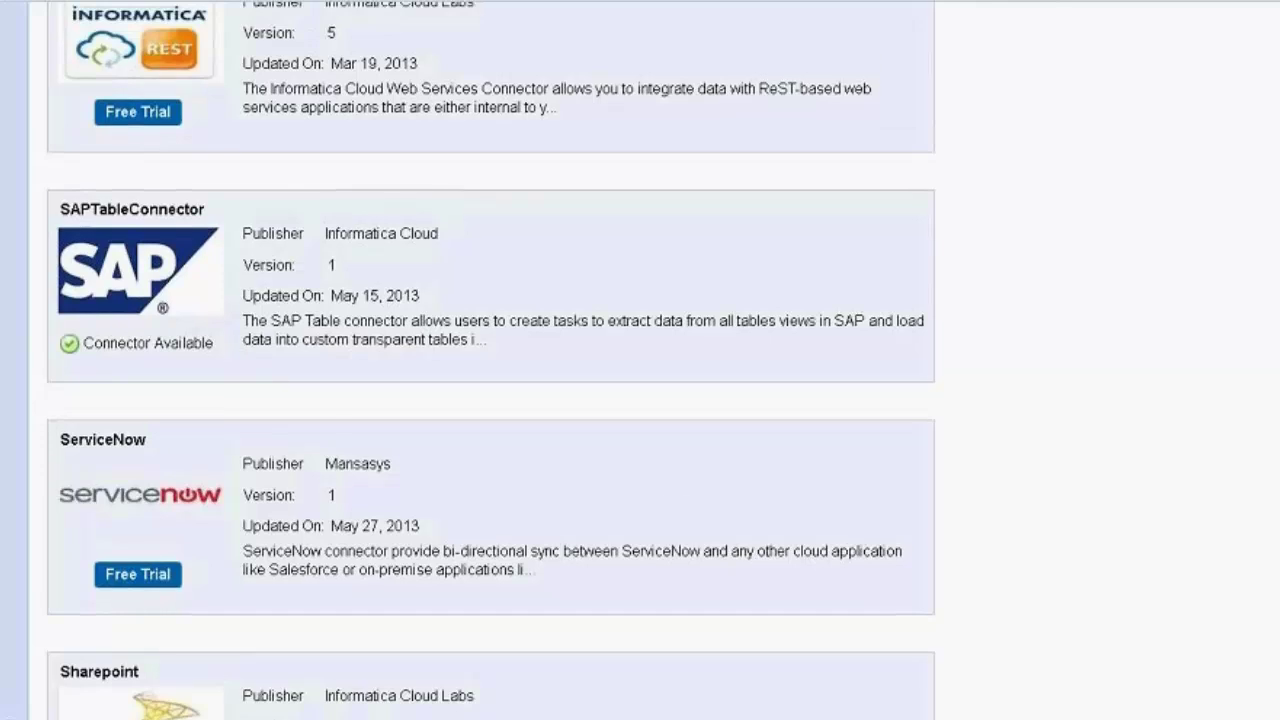
double_click(373, 463)
left_click(508, 514)
double_click(371, 463)
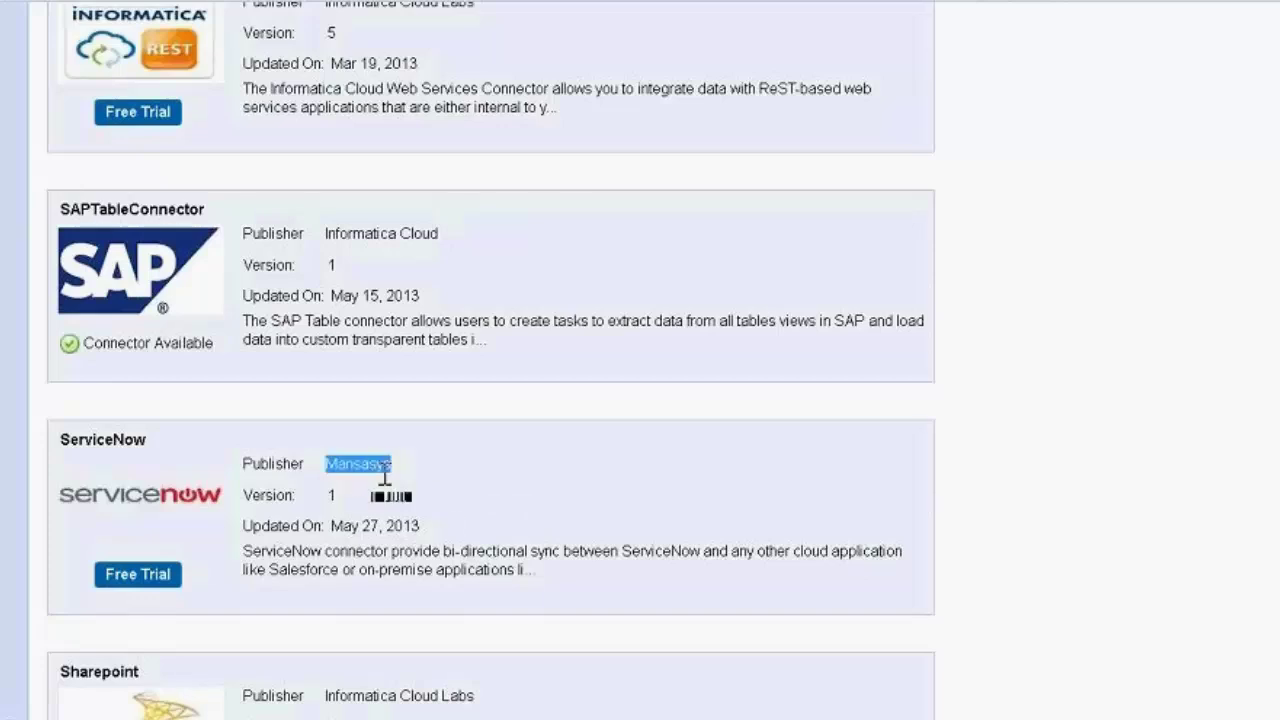
left_click(466, 527)
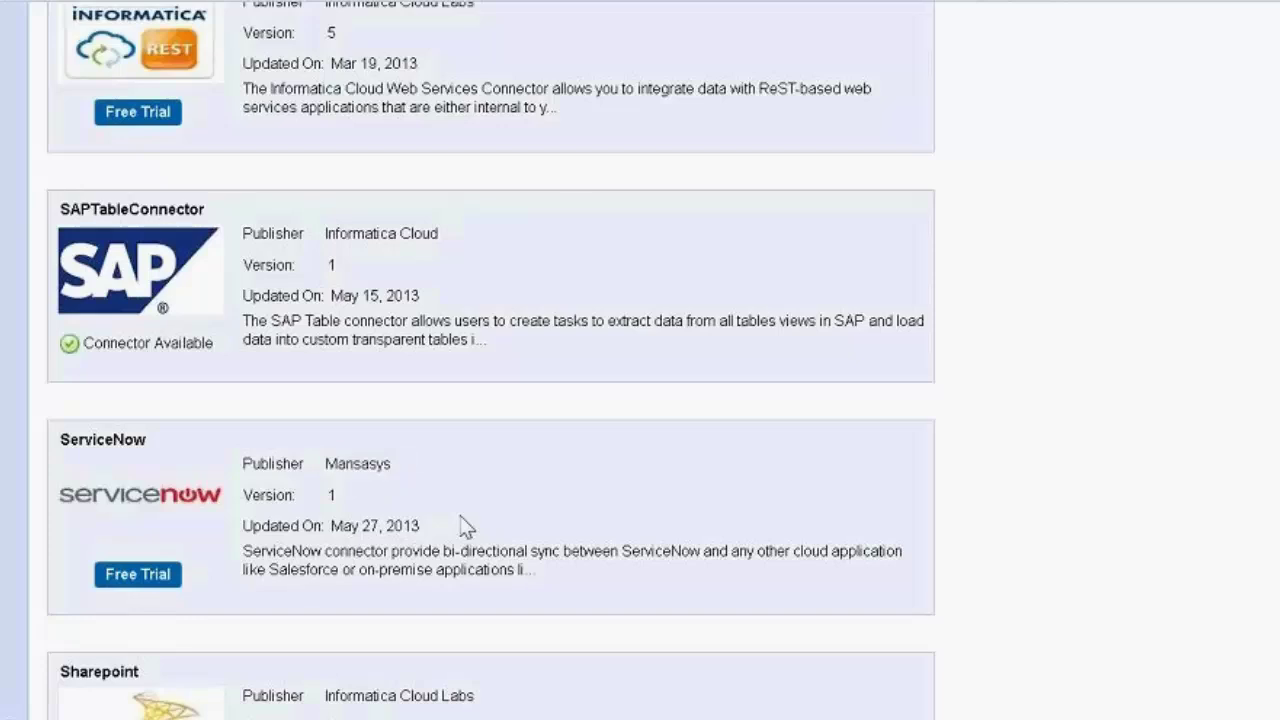